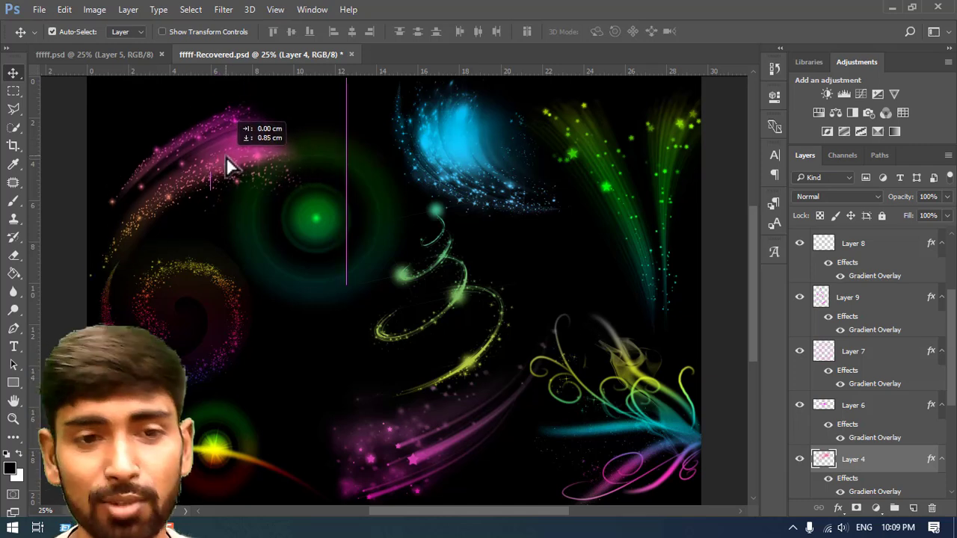
Step: Reposition the green glow rings, the purple star streaks and the spiral tree slightly on the canvas
mouse_move(317, 222)
mouse_down()
mouse_move(325, 252)
mouse_move(318, 230)
mouse_up()
drag(376, 463, 354, 446)
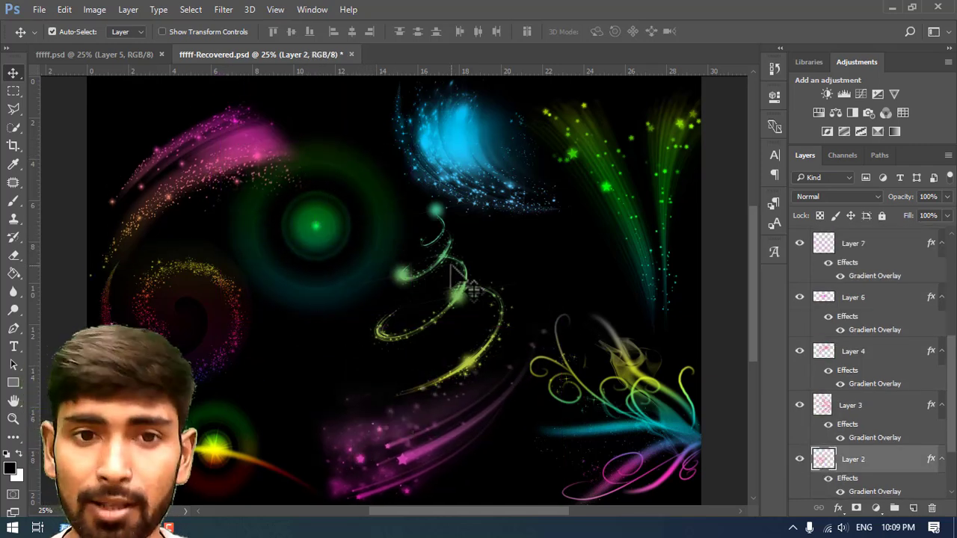
drag(441, 215, 426, 231)
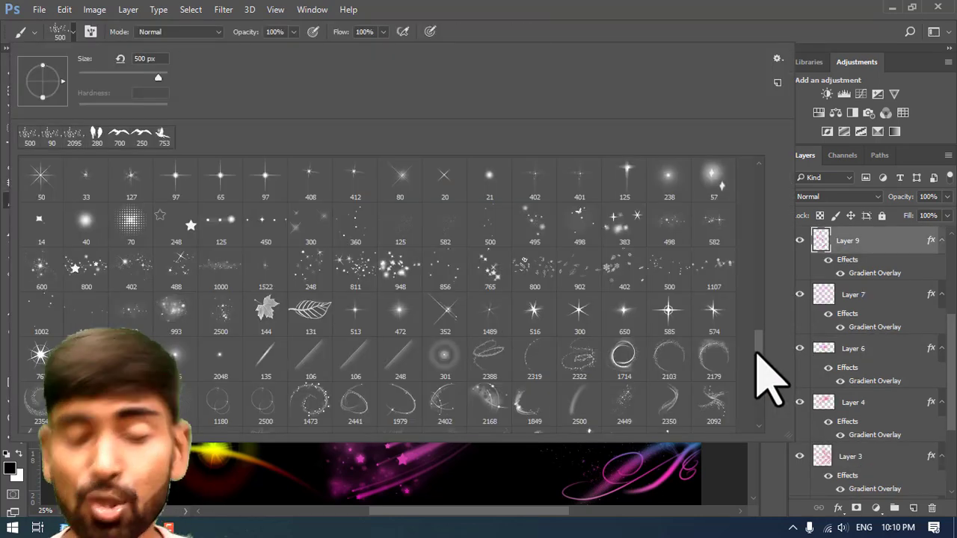
Step: Choose the 131 px leaf brush from the brush presets and enlarge it to 600 px
scroll(756, 355, down, 2)
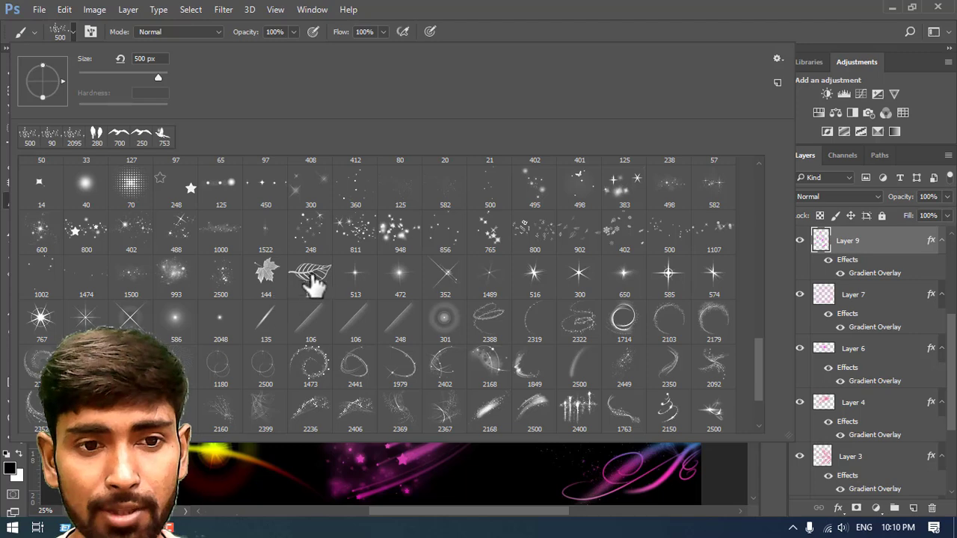
scroll(769, 366, down, 3)
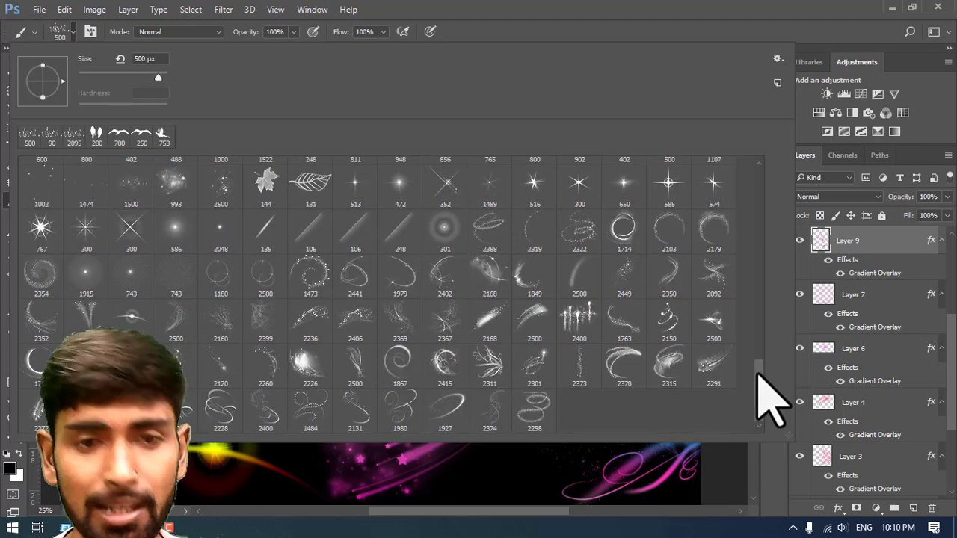
double_click(315, 200)
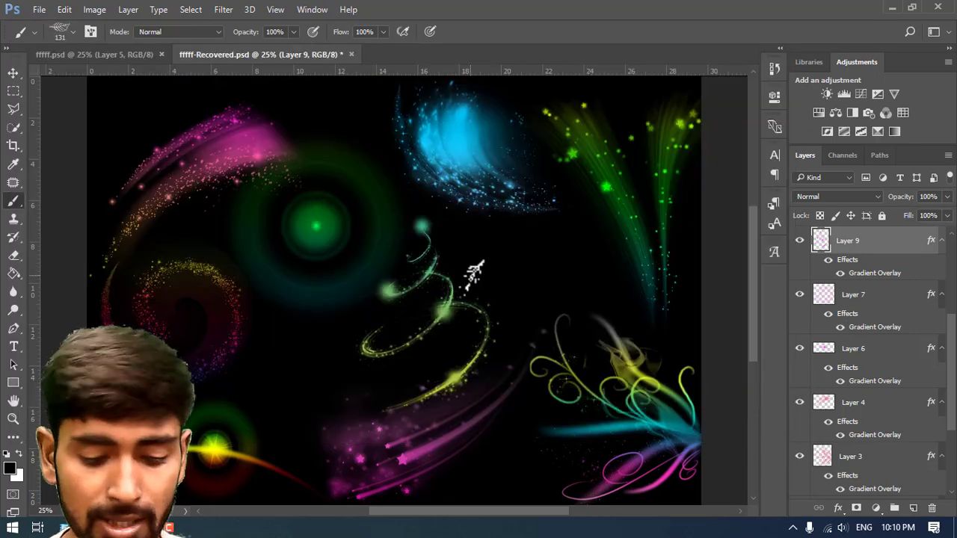
key(bracketright)
key(bracketright)
key(bracketright)
key(bracketright)
key(bracketright)
key(bracketright)
key(bracketright)
key(bracketright)
key(bracketright)
key(bracketright)
key(bracketright)
key(bracketright)
key(bracketright)
key(bracketright)
key(bracketright)
key(bracketright)
key(bracketright)
key(bracketright)
key(bracketright)
key(bracketright)
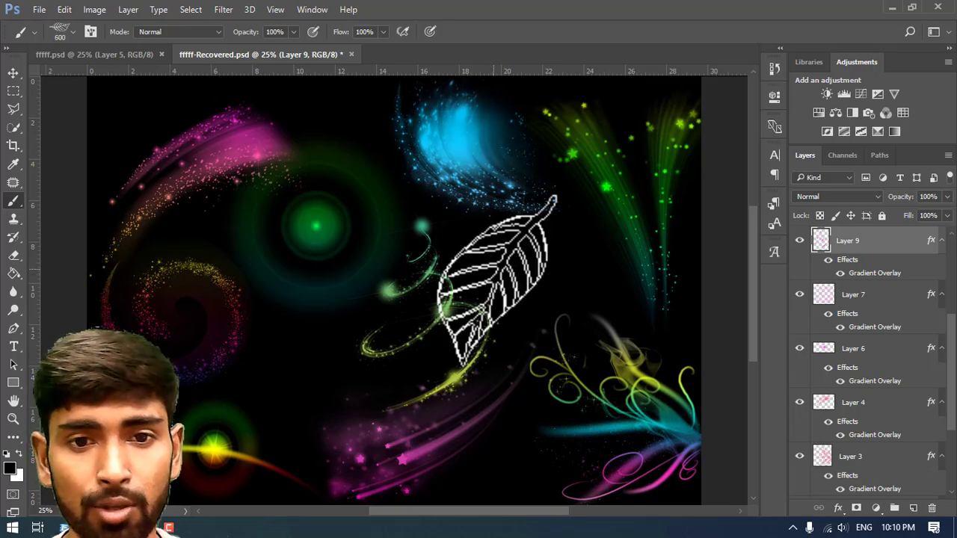
Step: Try stamping the leaf brush on Layer 9 and undo the stamp
click(508, 271)
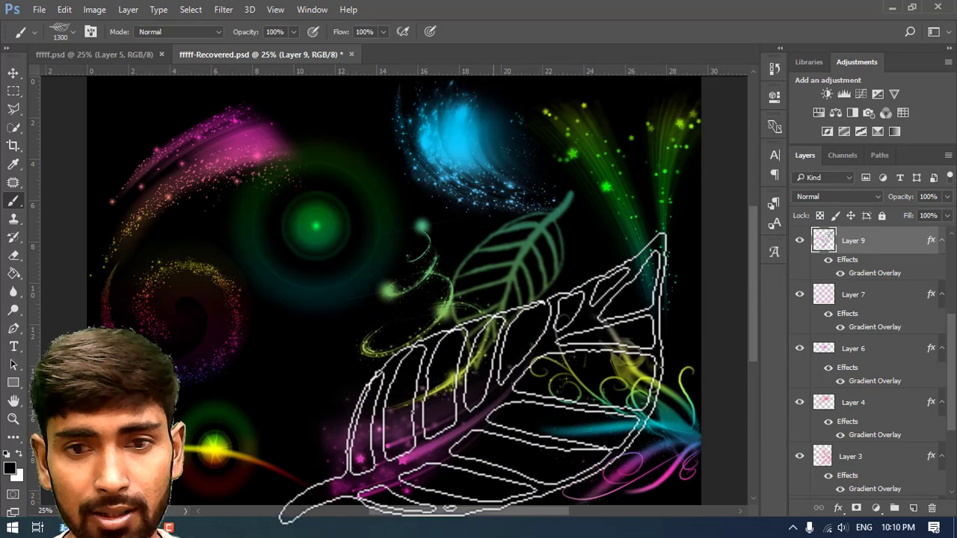
key(ctrl+z)
key(bracketleft)
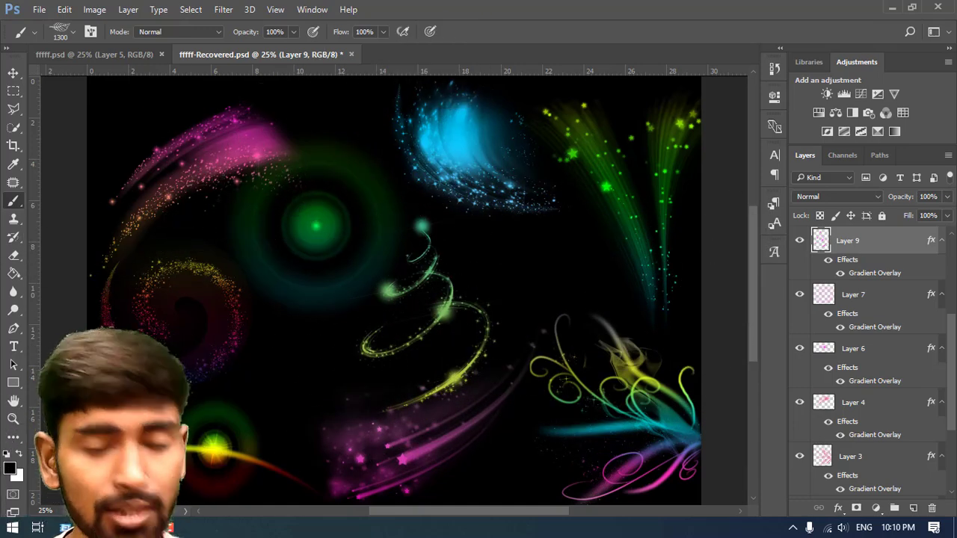
Step: Switch to the Angel Dust brushes folder, open Pic (1).jpg, and examine it and Pic (2).jpg up close
key(alt+Tab)
double_click(144, 314)
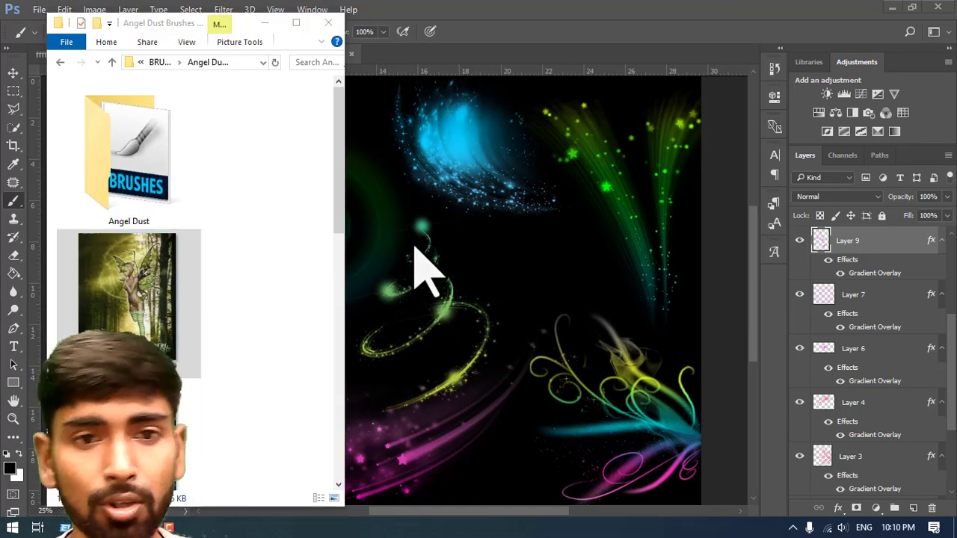
scroll(675, 171, up, 3)
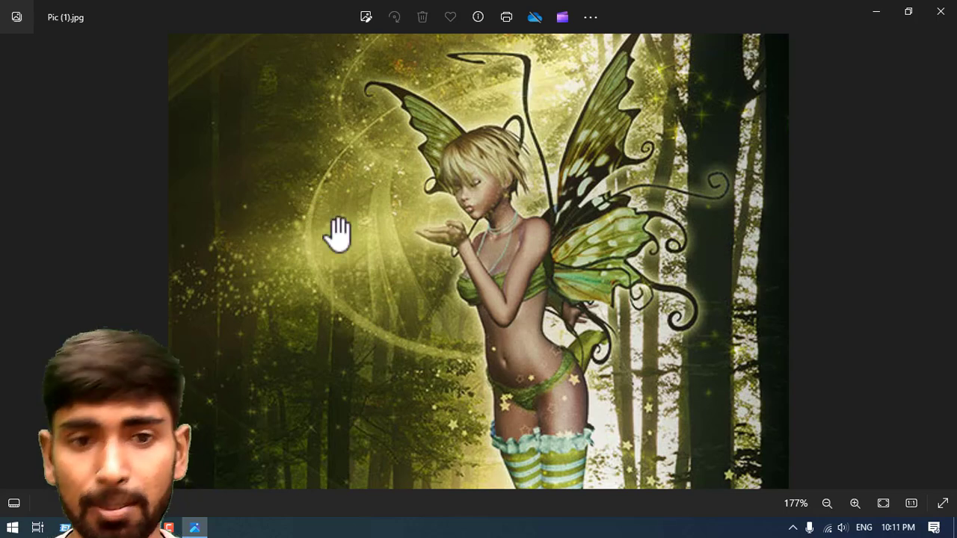
key(Right)
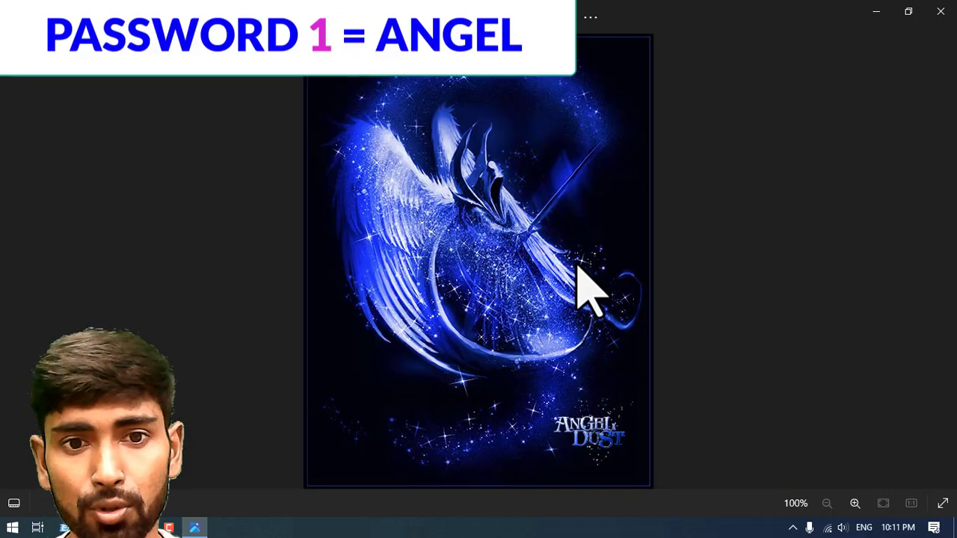
scroll(464, 188, up, 3)
drag(688, 108, 687, 192)
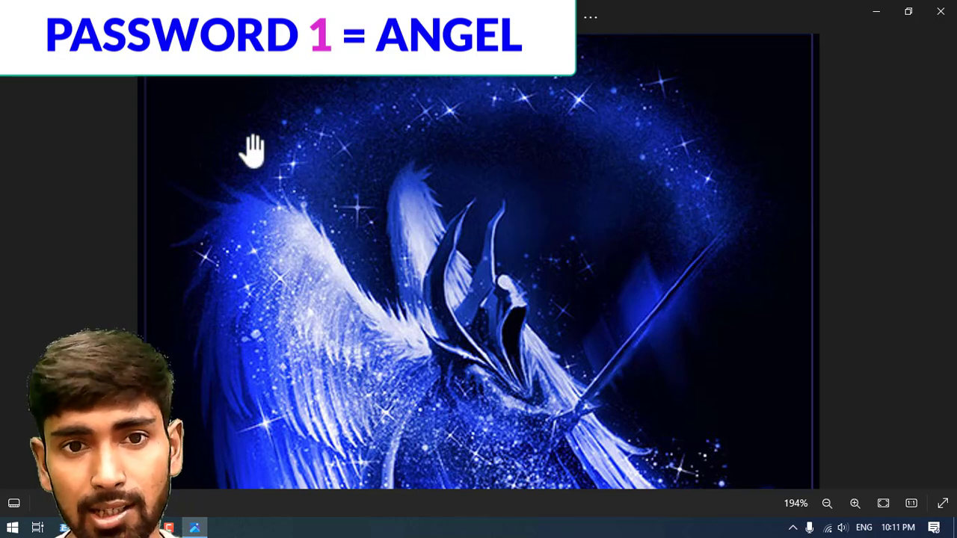
scroll(566, 274, down, 3)
Step: Examine the brush stroke samples in Pic (3).jpg and the light effect samples in Pic (5).jpg
key(Right)
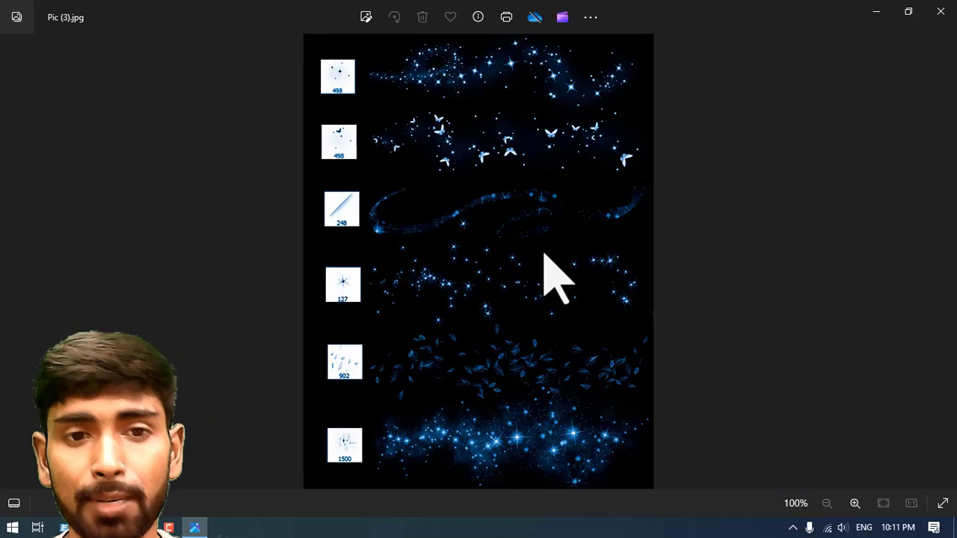
scroll(544, 254, up, 3)
drag(526, 177, 452, 337)
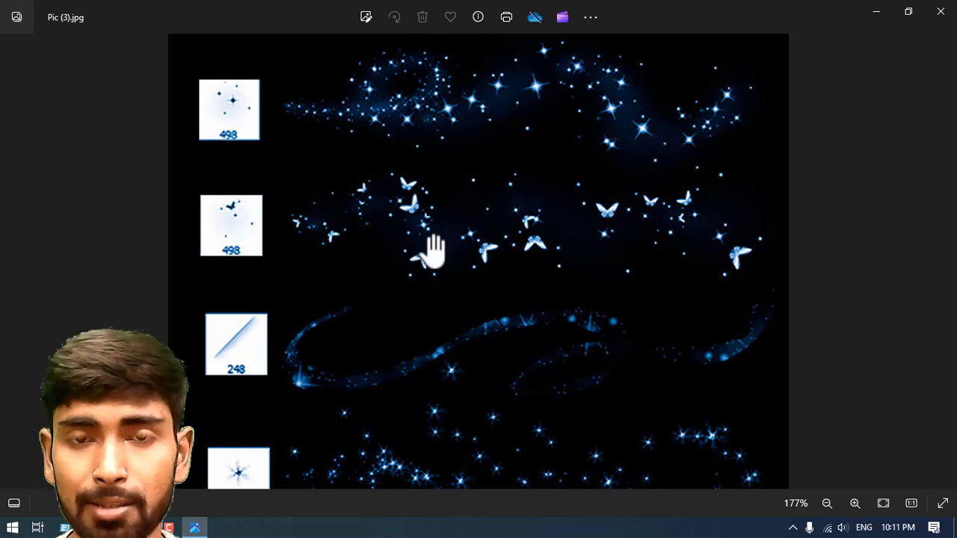
key(Right)
key(Right)
scroll(516, 241, up, 3)
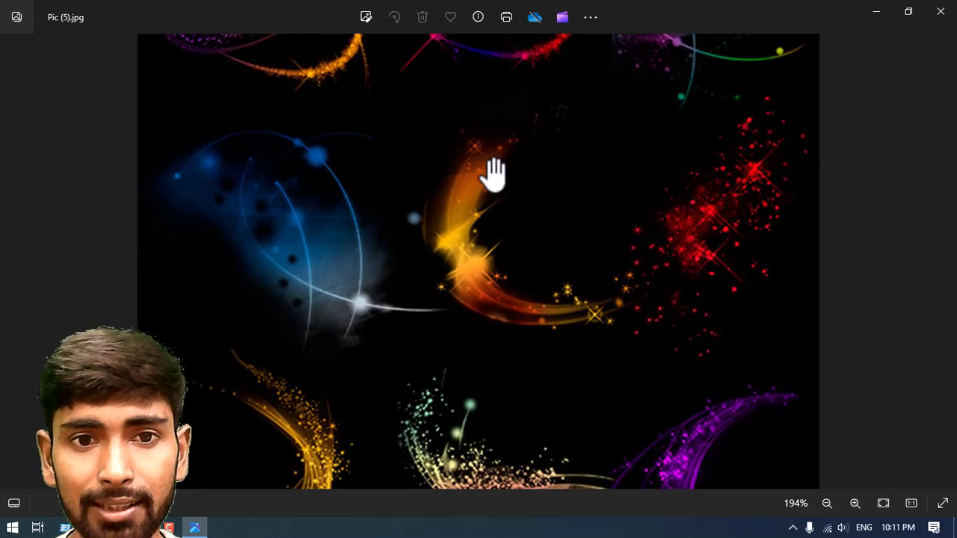
drag(491, 172, 511, 256)
scroll(513, 248, down, 5)
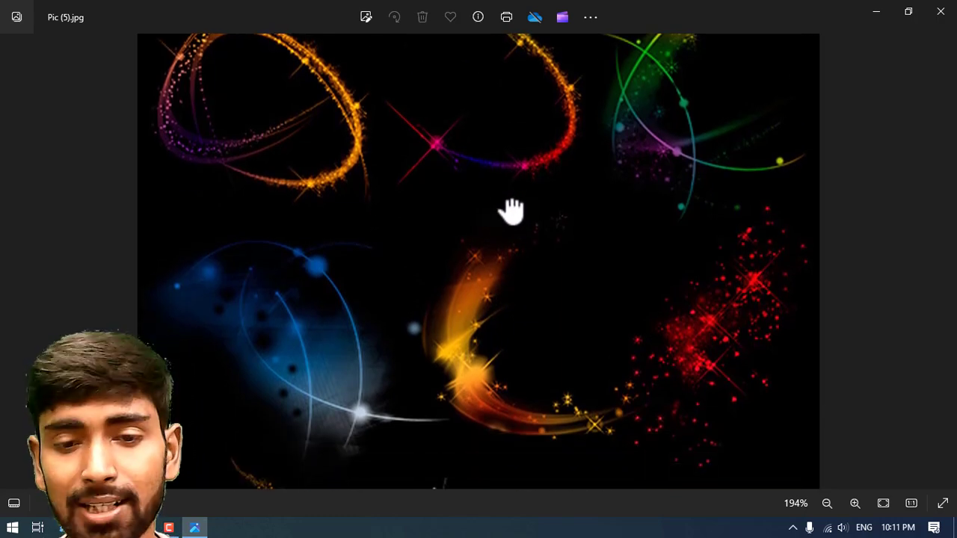
drag(543, 353, 544, 257)
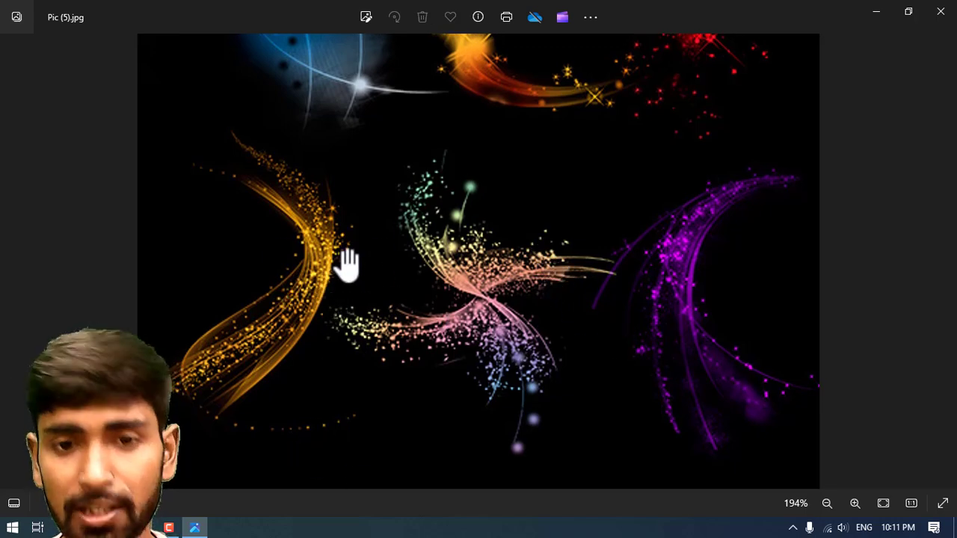
scroll(620, 317, down, 7)
Step: Inspect the sparkle and firework brush samples in Pic (6).jpg at close range
key(Right)
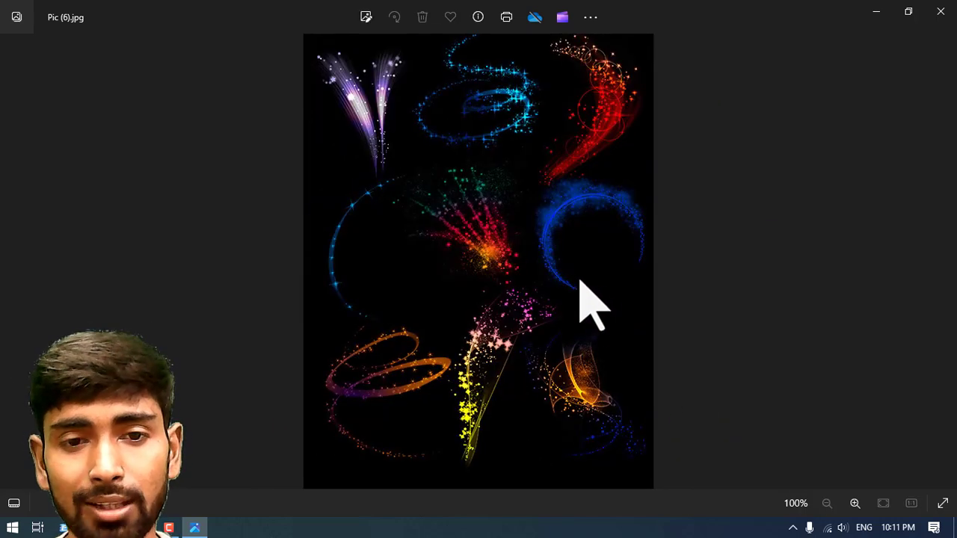
scroll(550, 275, up, 5)
drag(499, 187, 474, 288)
scroll(363, 200, up, 4)
drag(363, 201, 379, 239)
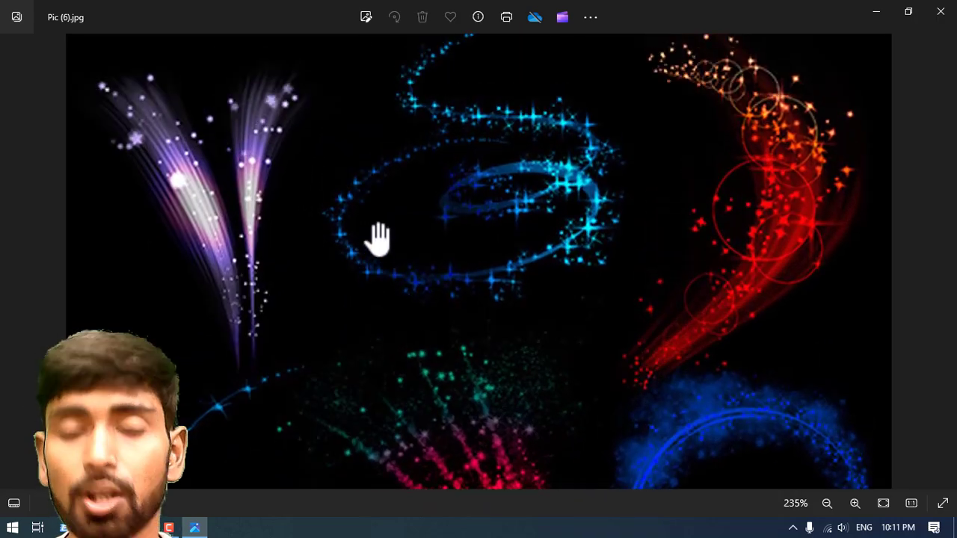
scroll(383, 239, down, 3)
scroll(389, 240, down, 2)
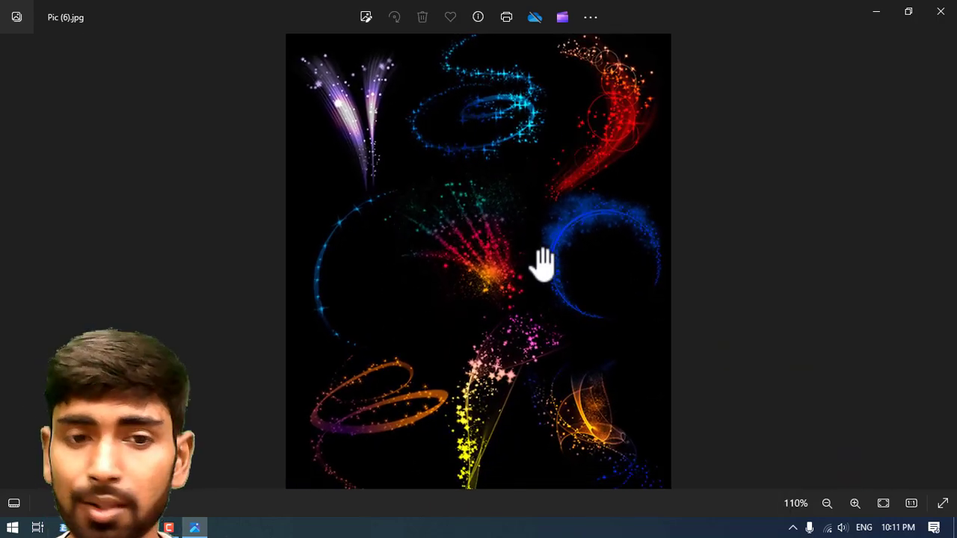
scroll(553, 284, down, 1)
Step: View the glow and swirl brush samples in Pic (7).jpg and Pic (8).jpg
key(Right)
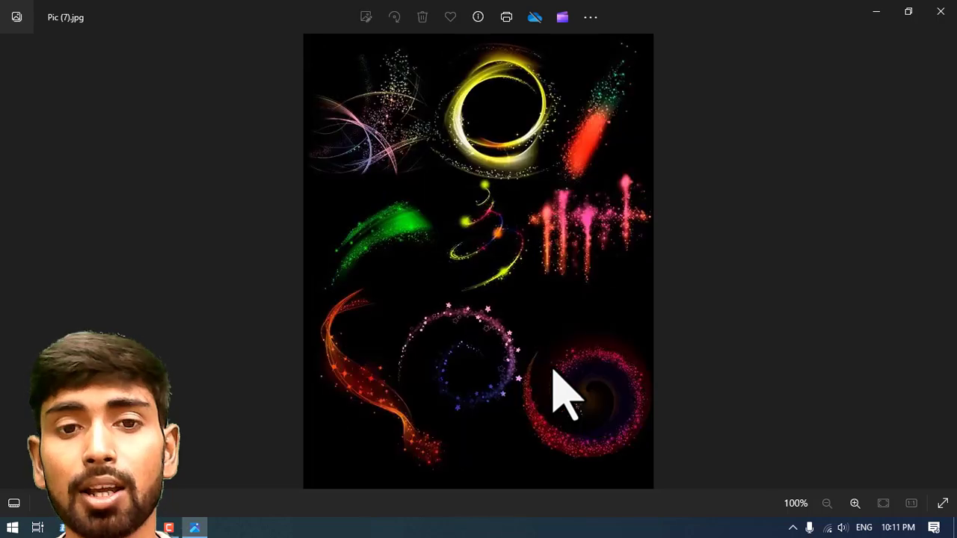
scroll(520, 243, up, 1)
scroll(527, 261, down, 1)
key(Right)
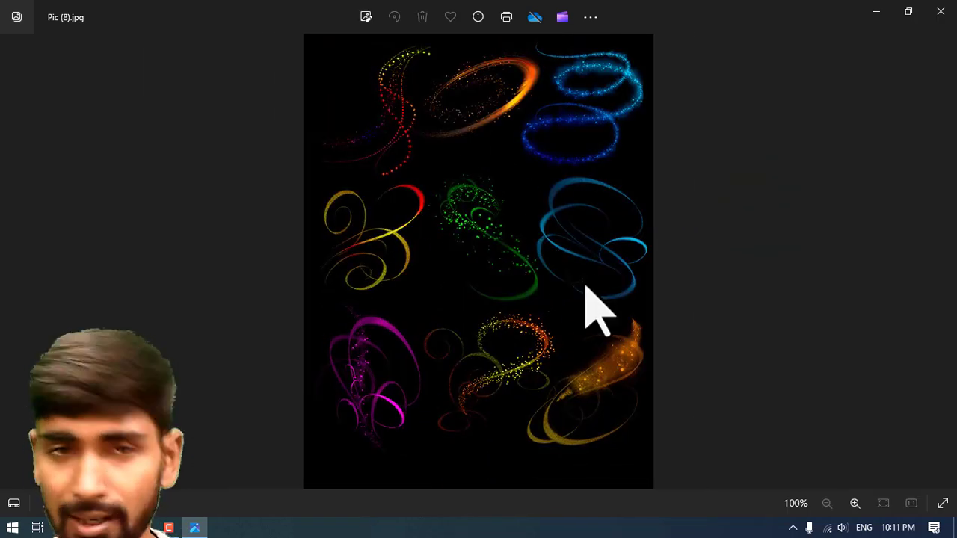
key(Right)
key(Left)
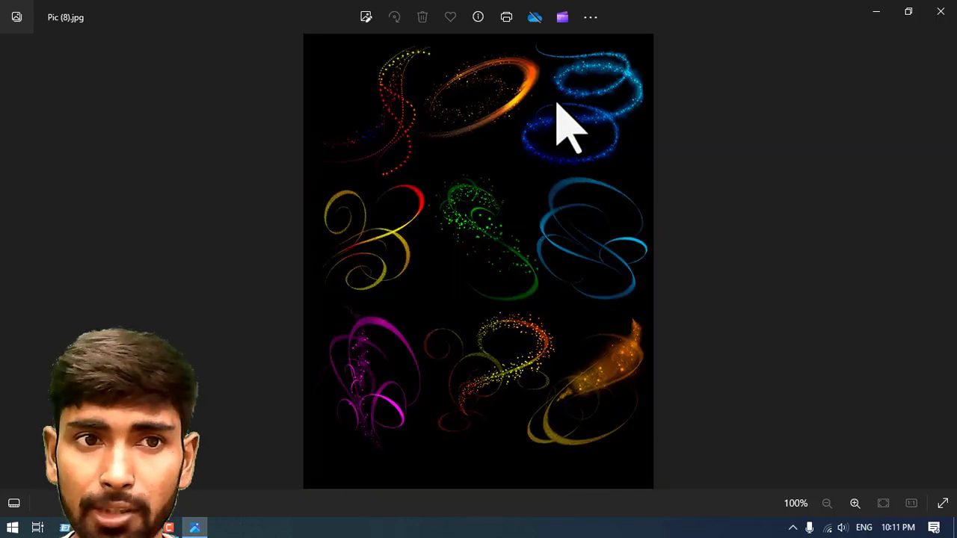
Step: Browse back through the sample pictures to Pic (2).jpg
key(Left)
key(Left)
key(Left)
key(Left)
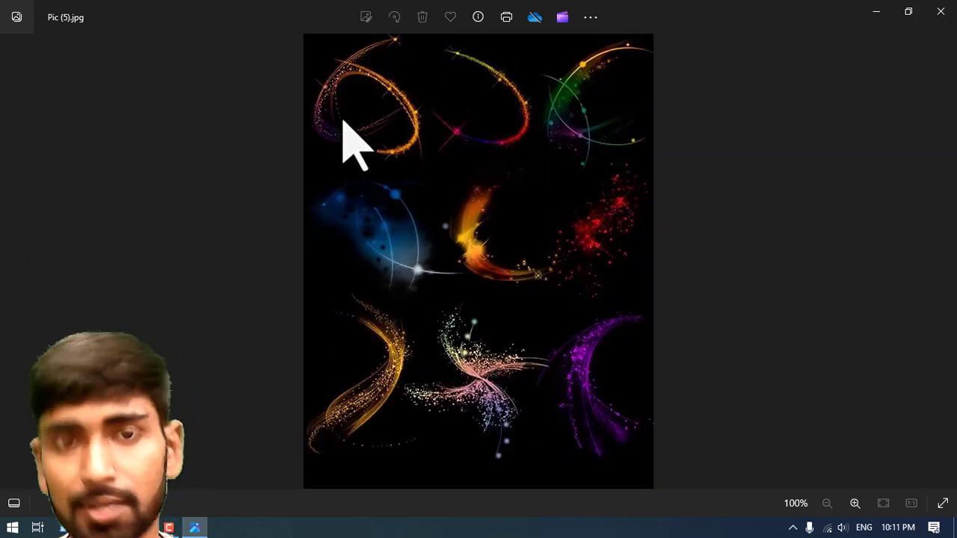
key(Left)
key(Left)
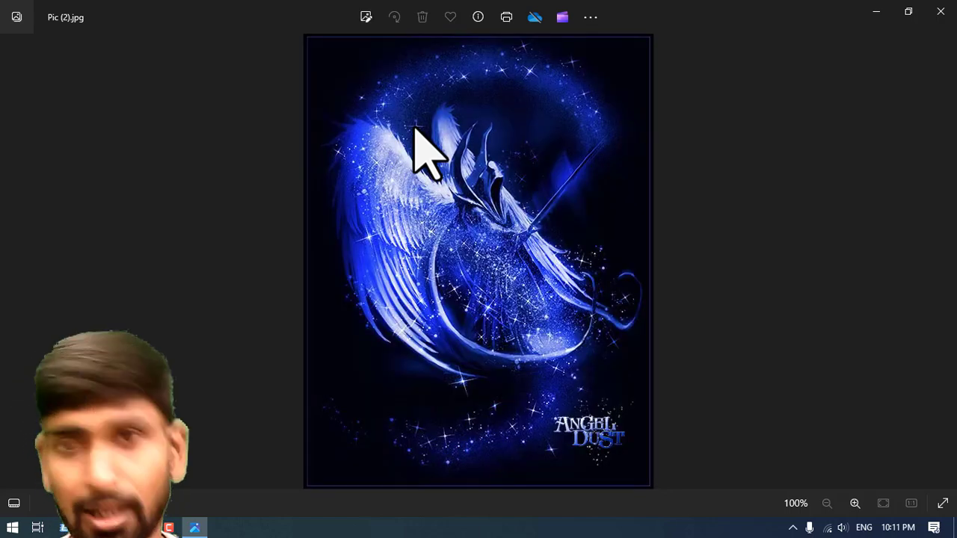
Step: Browse forward through the sample pictures again to Pic (8).jpg
key(Right)
key(Right)
key(Right)
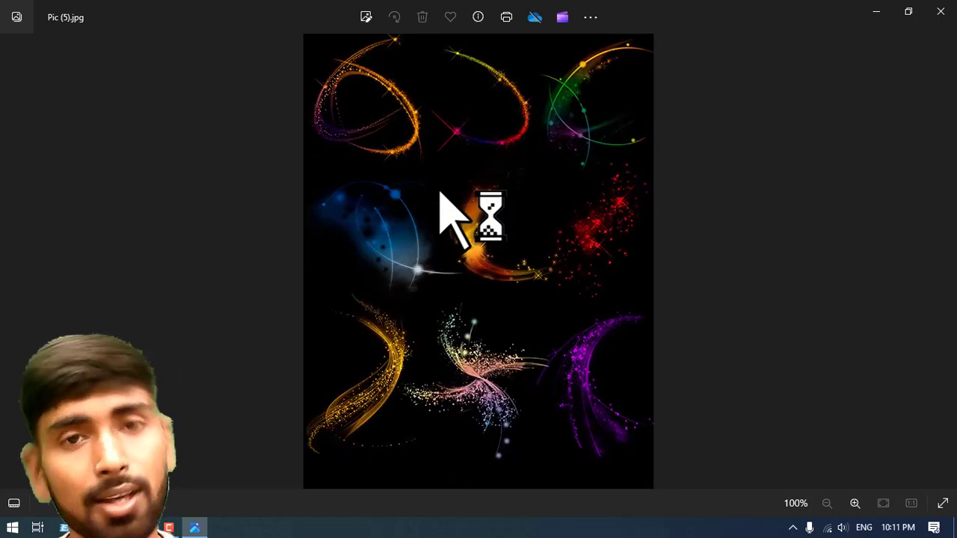
key(Right)
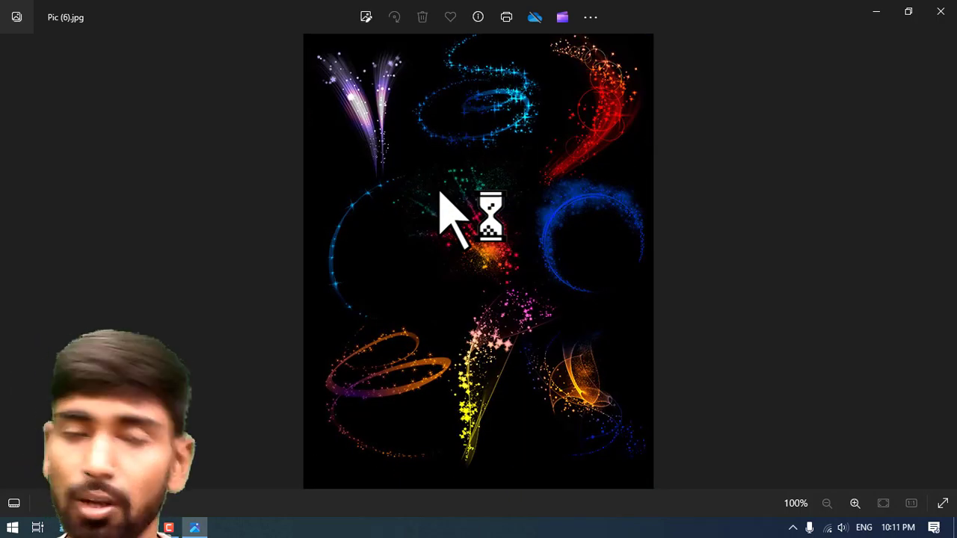
key(Right)
key(Right)
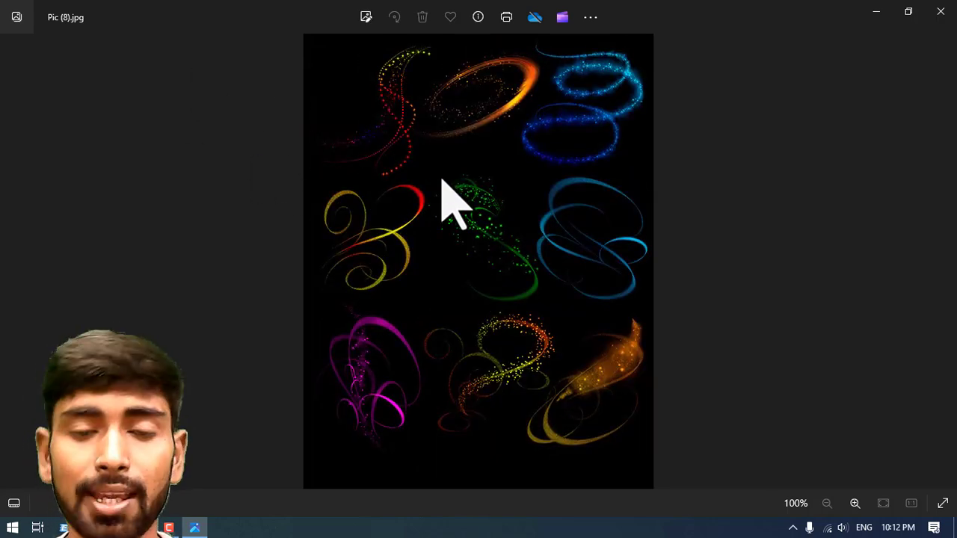
Step: Examine the brush overview chart in Pic (9).jpg, and return to Pic (8).jpg to inspect its swirls closely
key(Right)
scroll(486, 270, up, 3)
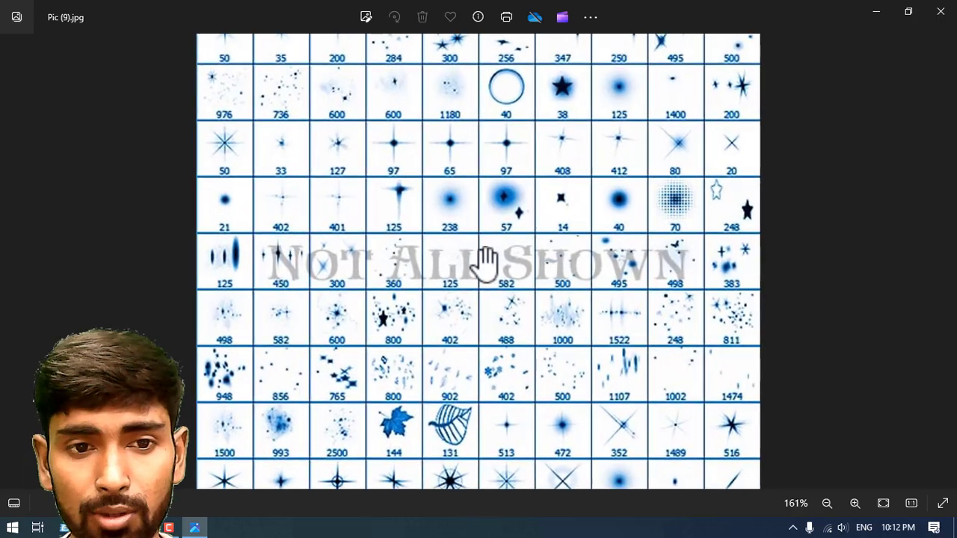
scroll(487, 262, down, 3)
key(Left)
scroll(463, 243, up, 4)
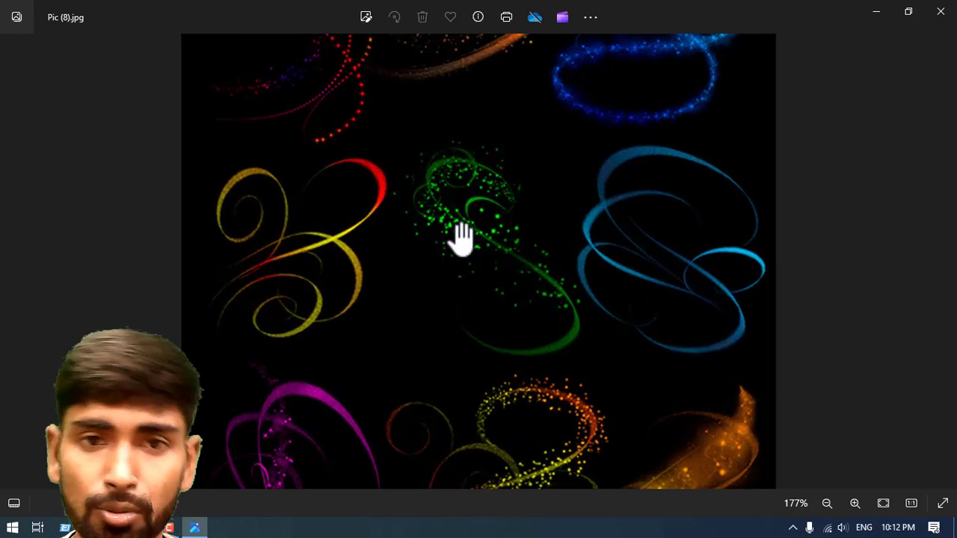
drag(456, 196, 442, 343)
Step: Go back through the sample pictures to Pic (1).jpg and view the fairy artwork
key(Left)
key(Left)
key(Left)
key(Left)
key(Left)
key(Left)
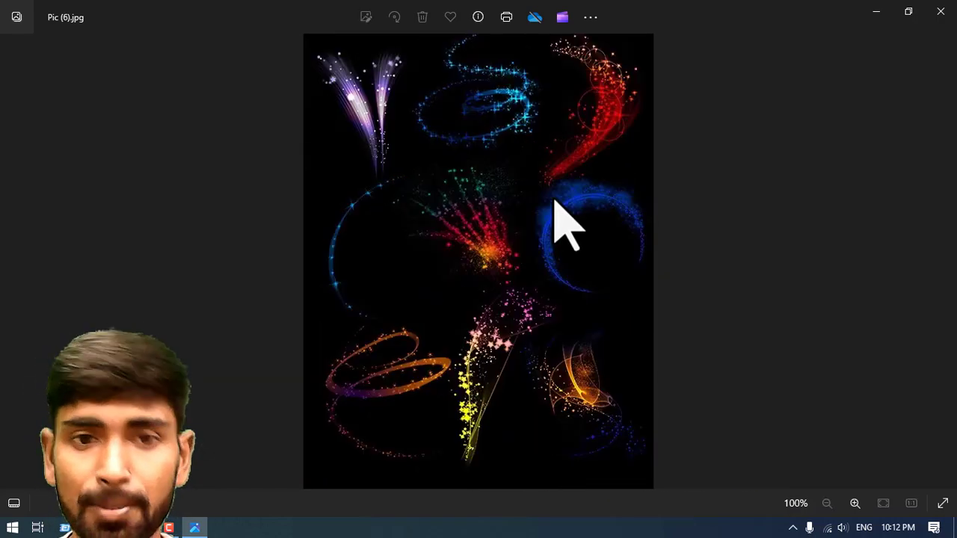
key(Left)
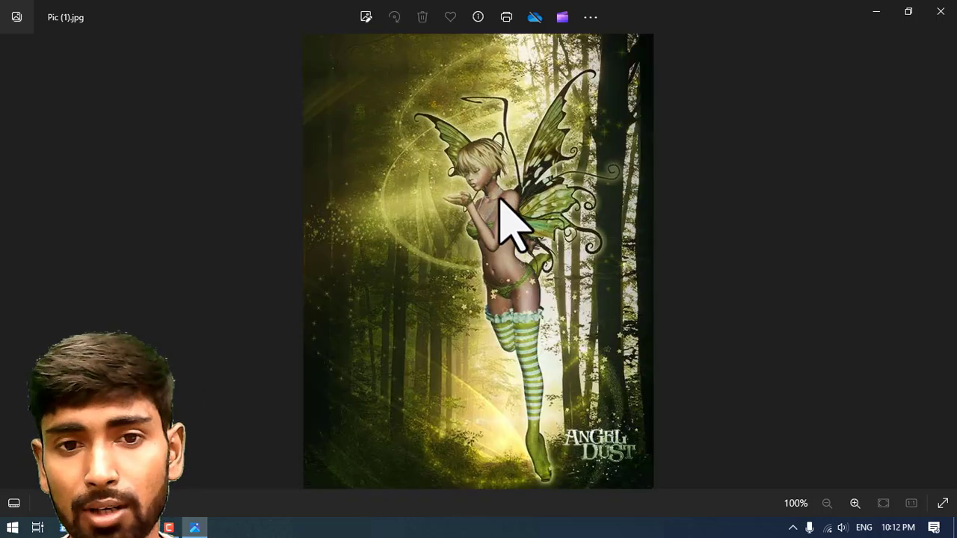
scroll(508, 213, up, 4)
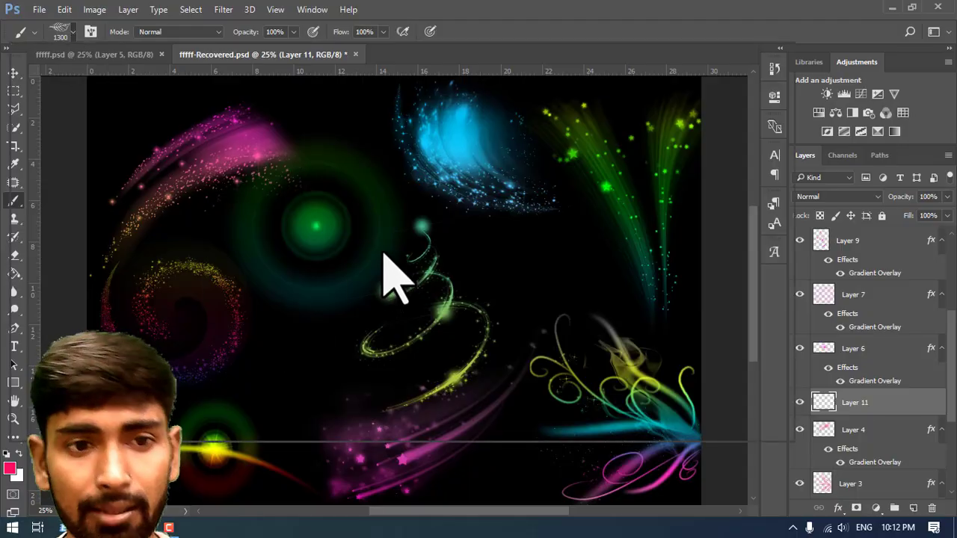
Step: In Photoshop, choose the 2311 px floral swirl brush for stamping on Layer 11
right_click(391, 274)
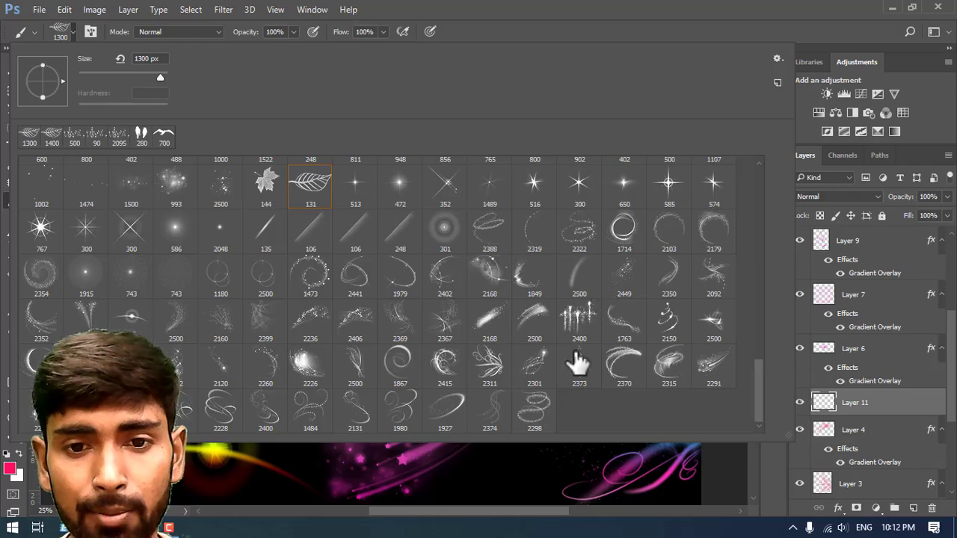
double_click(490, 364)
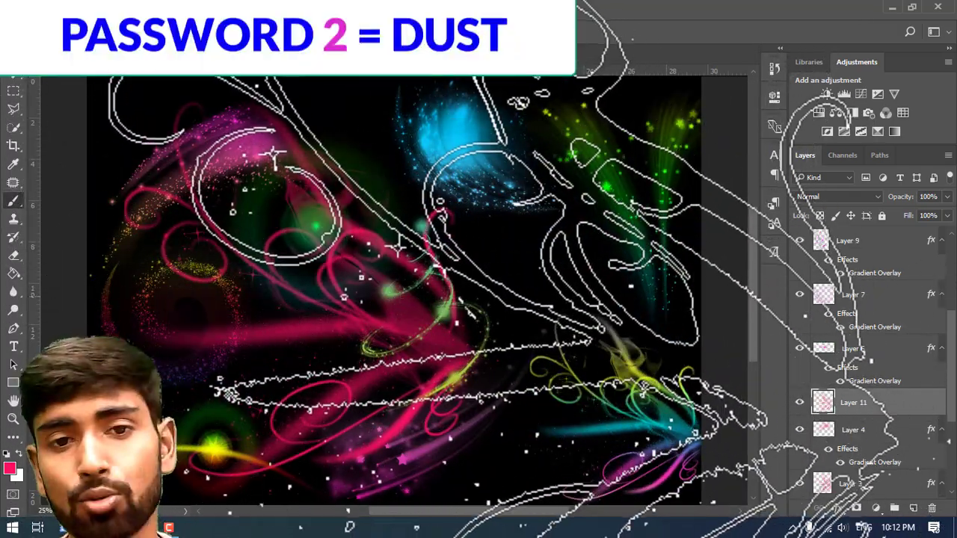
Step: Undo the floral swirl stamp on Layer 11 and set the brush size to 64 px
key(ctrl+z)
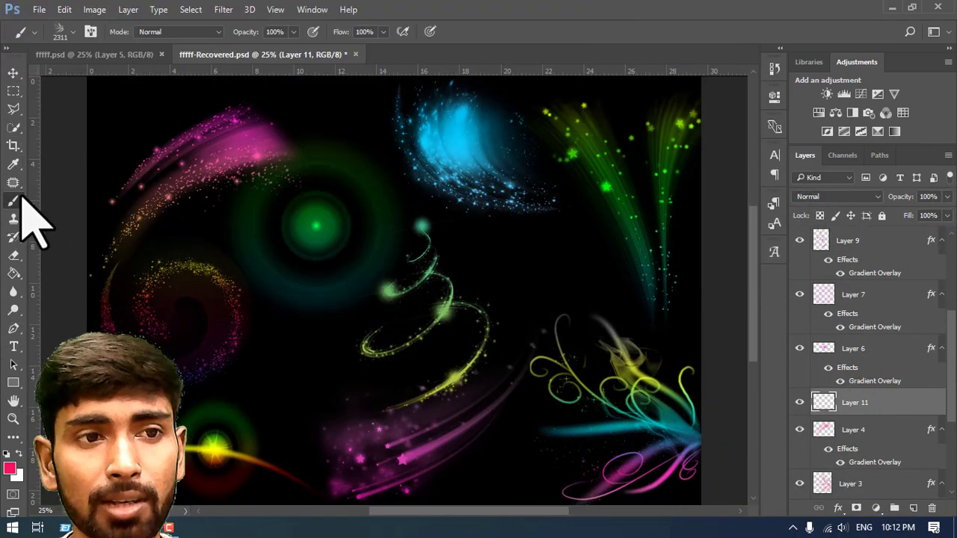
click(74, 31)
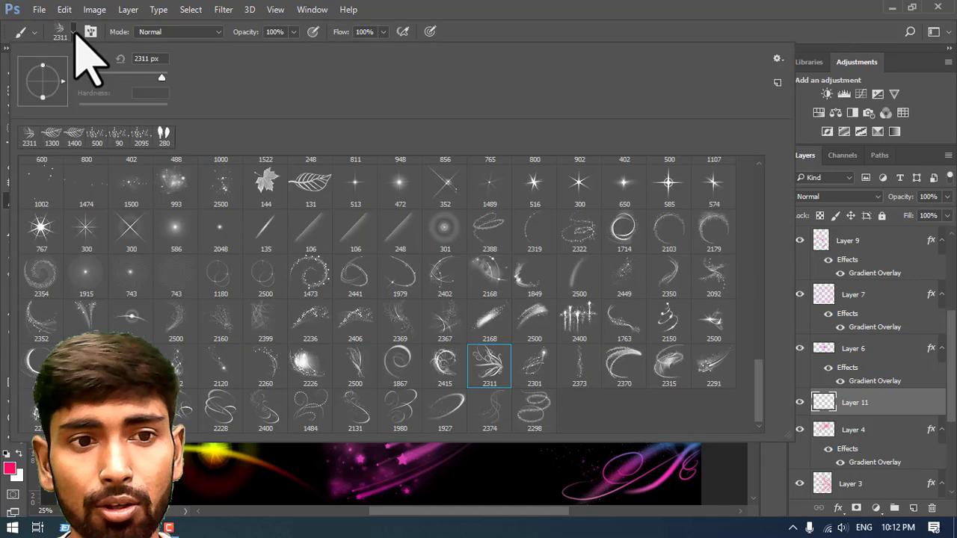
drag(141, 74, 106, 75)
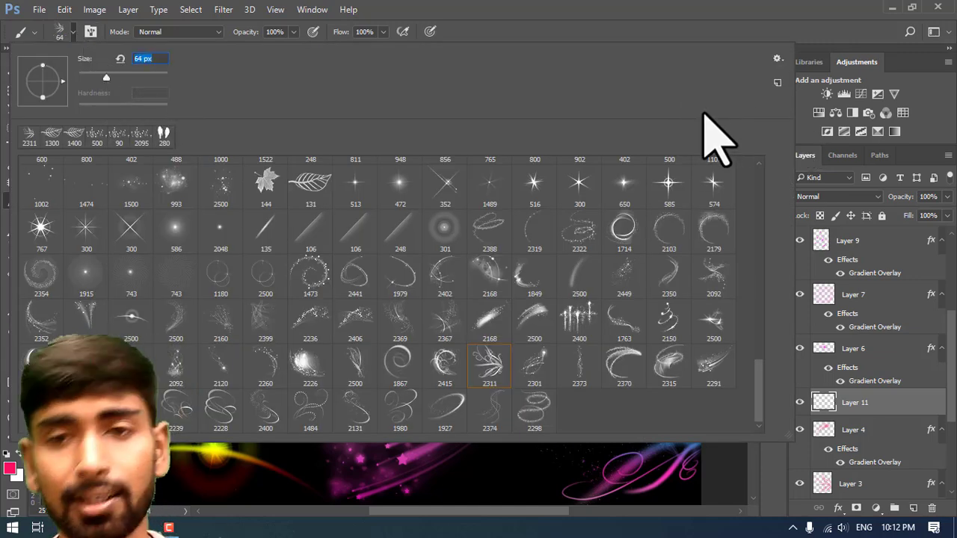
click(803, 123)
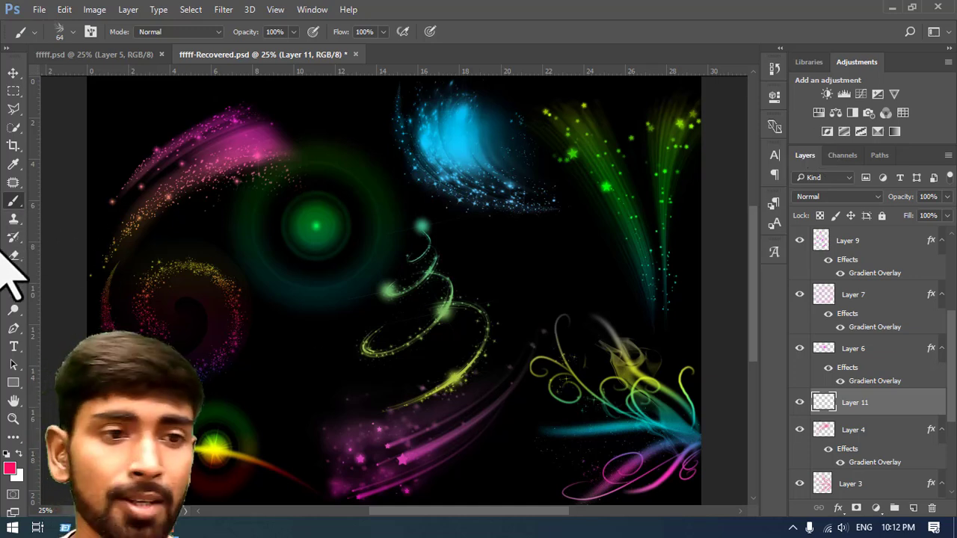
Step: Load the Angel Dust ABR file from the Angel Dust folder into the brush presets
click(13, 200)
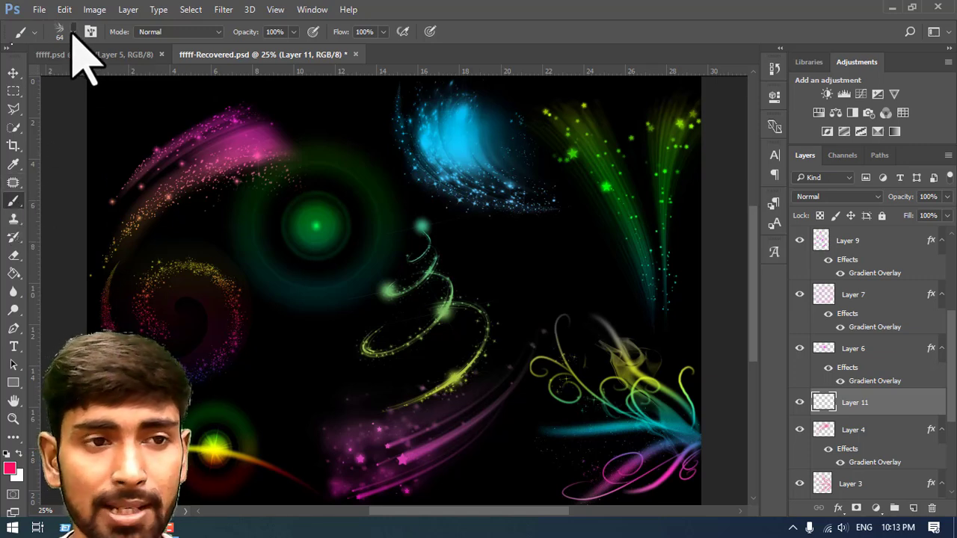
right_click(713, 193)
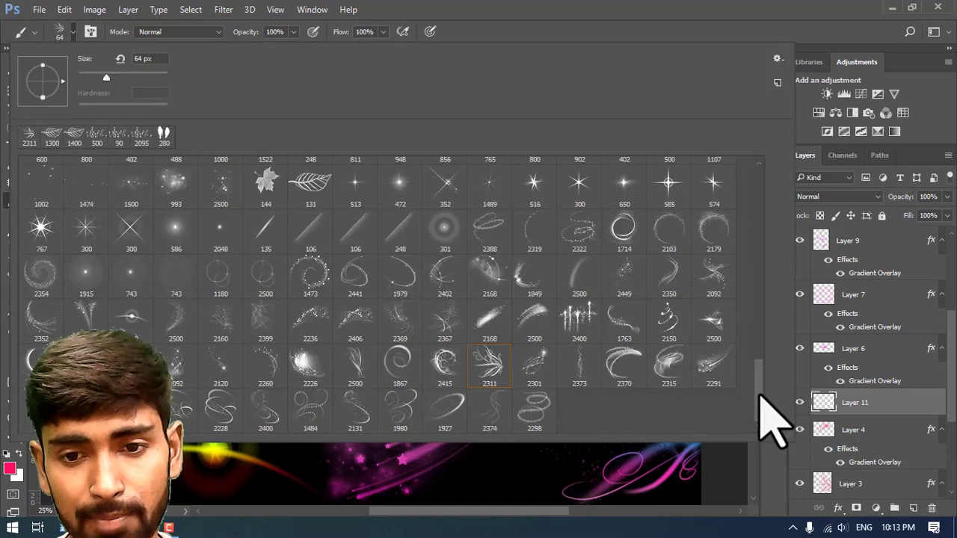
click(777, 60)
click(815, 301)
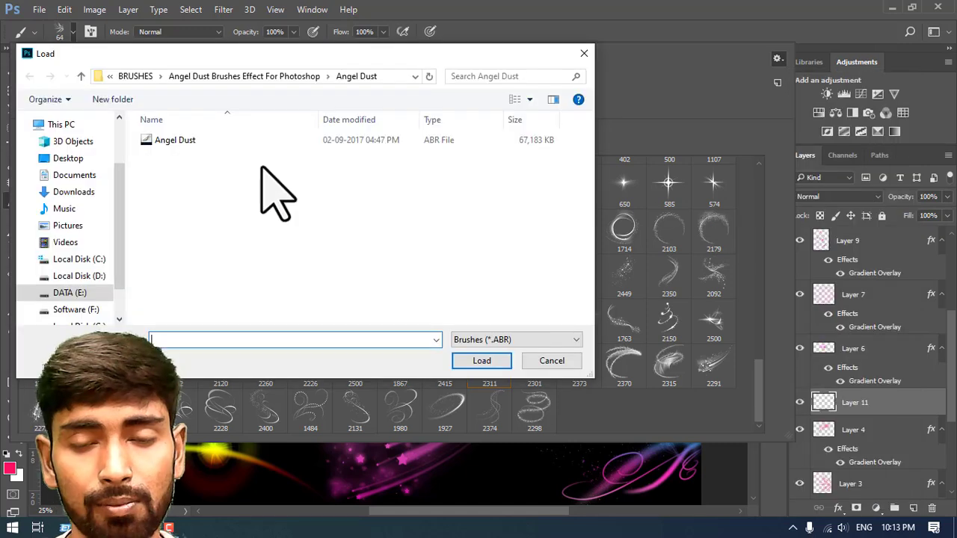
click(190, 140)
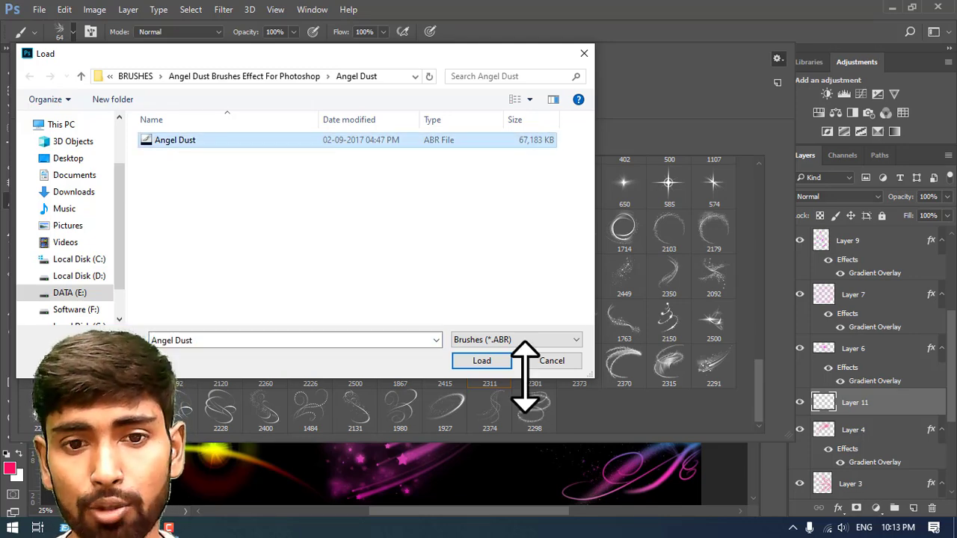
click(491, 361)
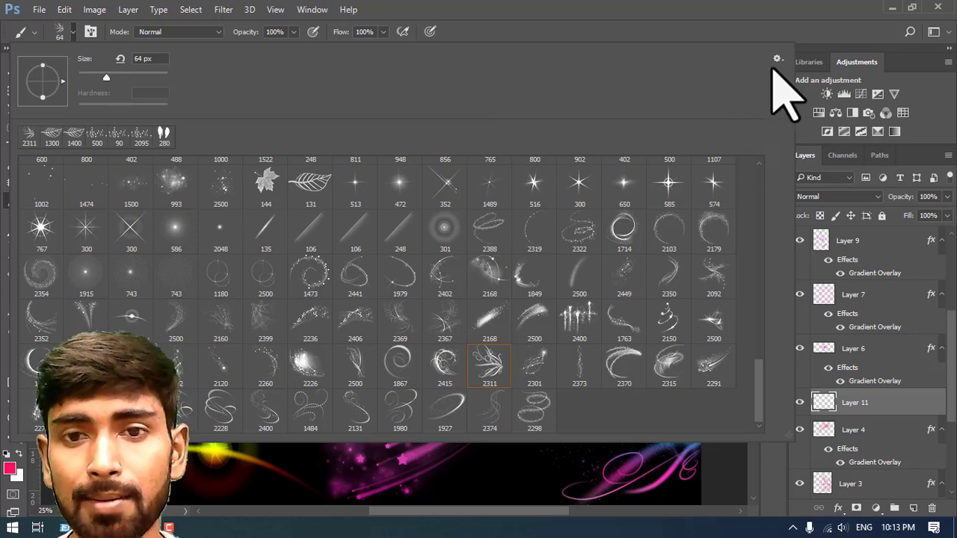
click(742, 473)
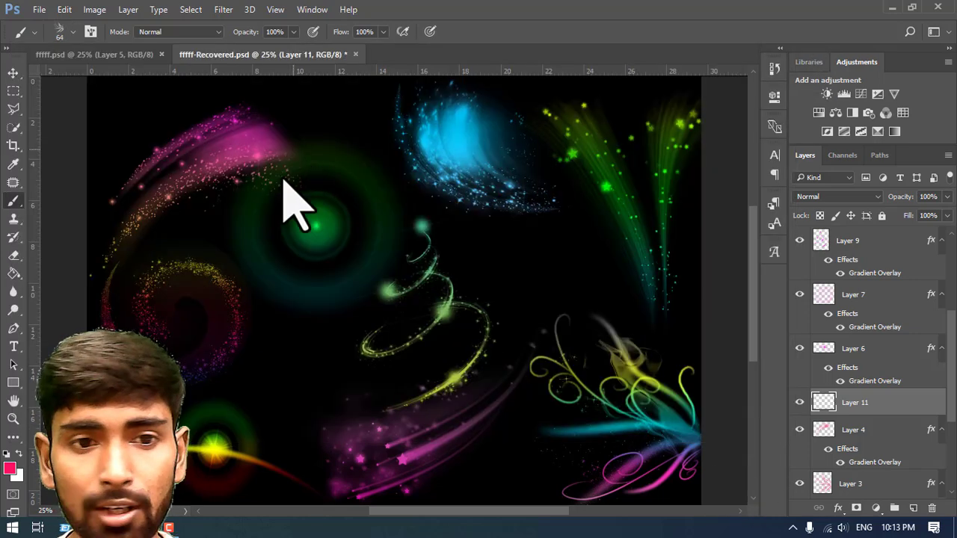
Step: Nudge the pink swoosh slightly, and move Layer 5's purple star trails about 0.61 cm left and 0.30 cm up
click(14, 72)
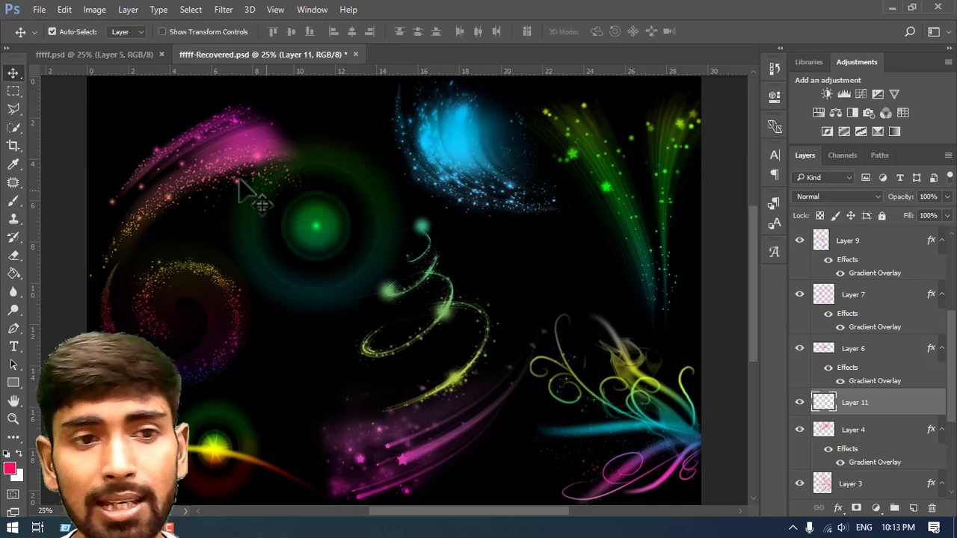
drag(223, 151, 220, 152)
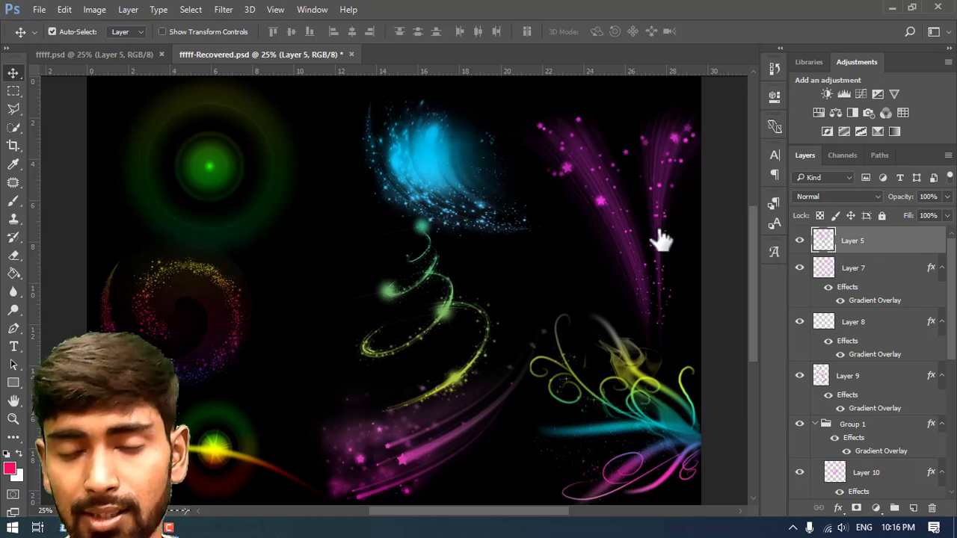
drag(599, 202, 586, 196)
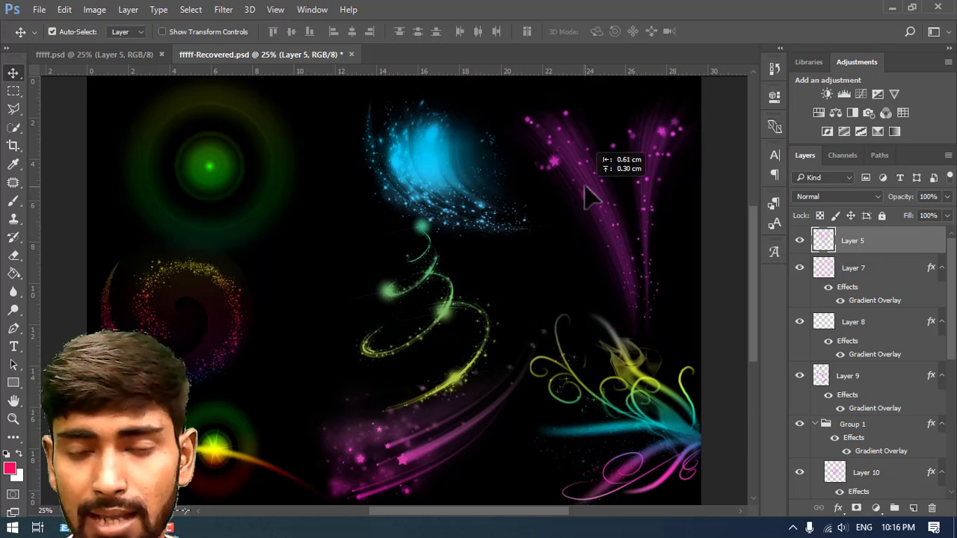
Step: Add a Gradient Overlay to Layer 5 and show its gradient presets with the artwork in view
click(838, 508)
click(900, 450)
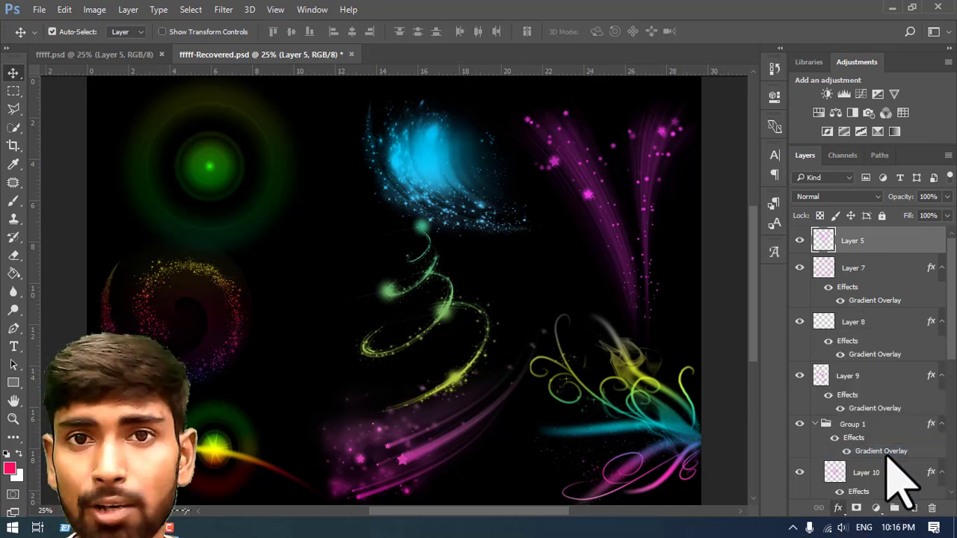
drag(736, 33, 294, 64)
click(311, 138)
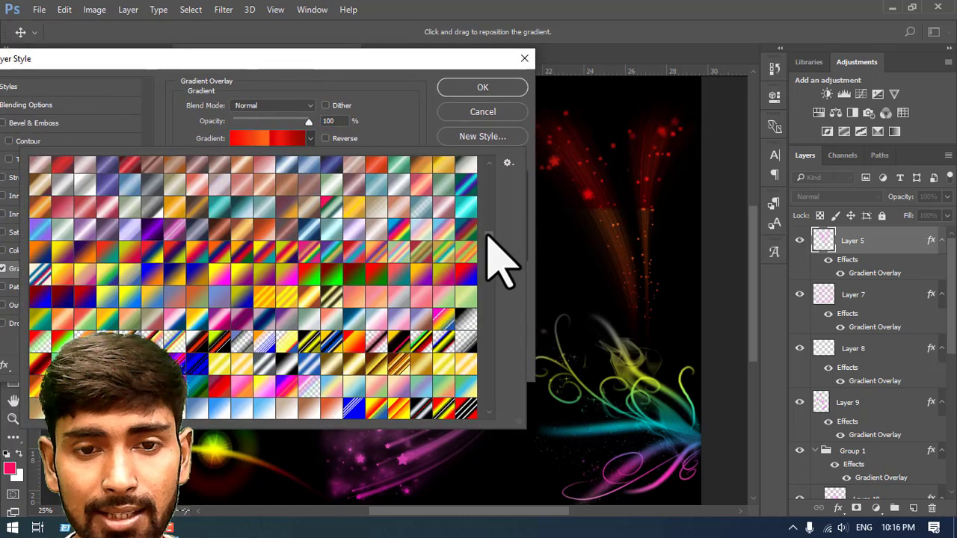
Step: Browse the gradient presets and try a pastel striped pink and a cream-to-blue gradient on Layer 5's star trails
scroll(493, 224, down, 3)
drag(486, 195, 488, 170)
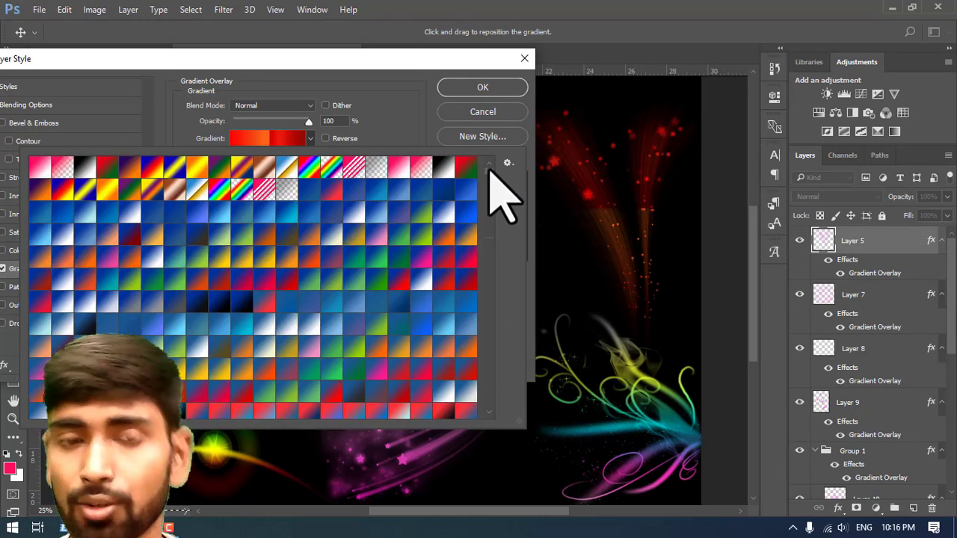
drag(489, 169, 489, 252)
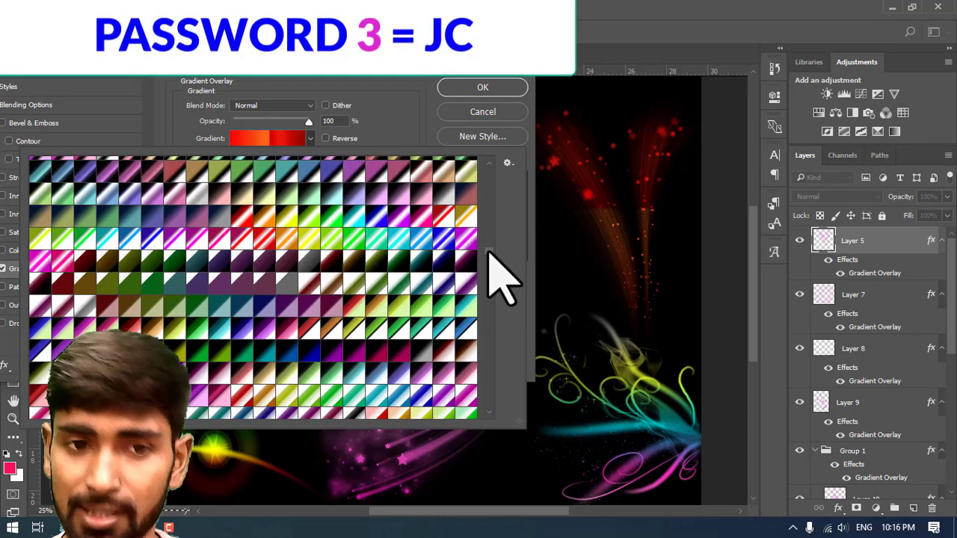
drag(490, 254, 489, 314)
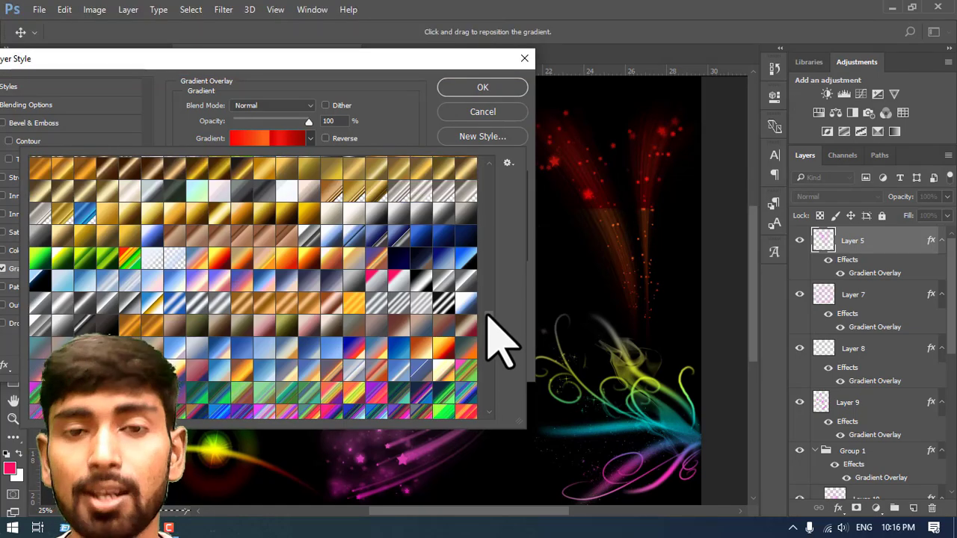
drag(488, 316, 489, 278)
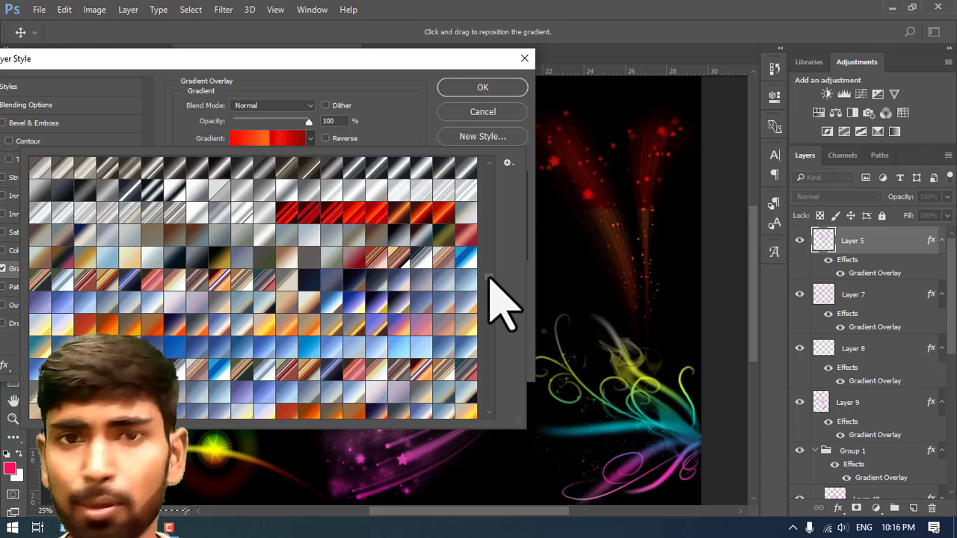
drag(489, 278, 489, 237)
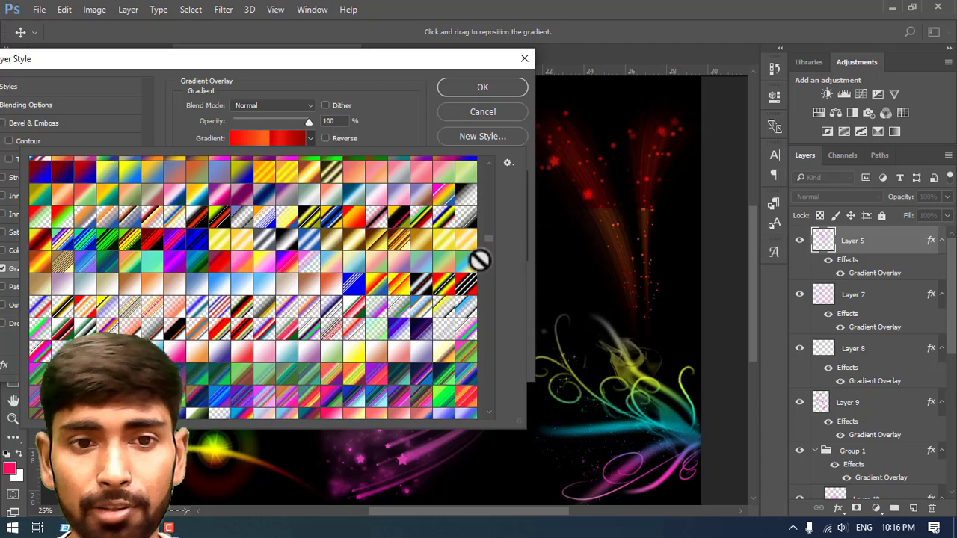
click(394, 278)
click(316, 268)
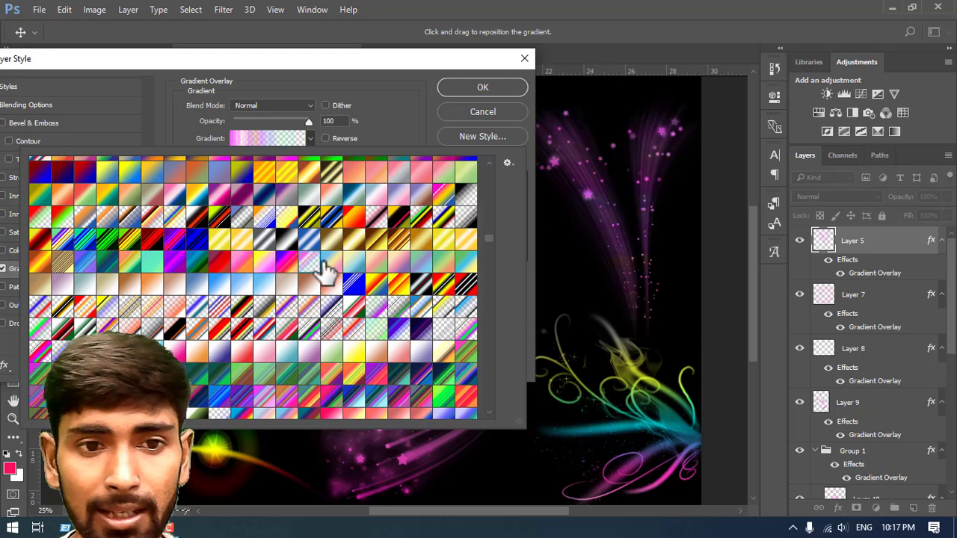
click(359, 269)
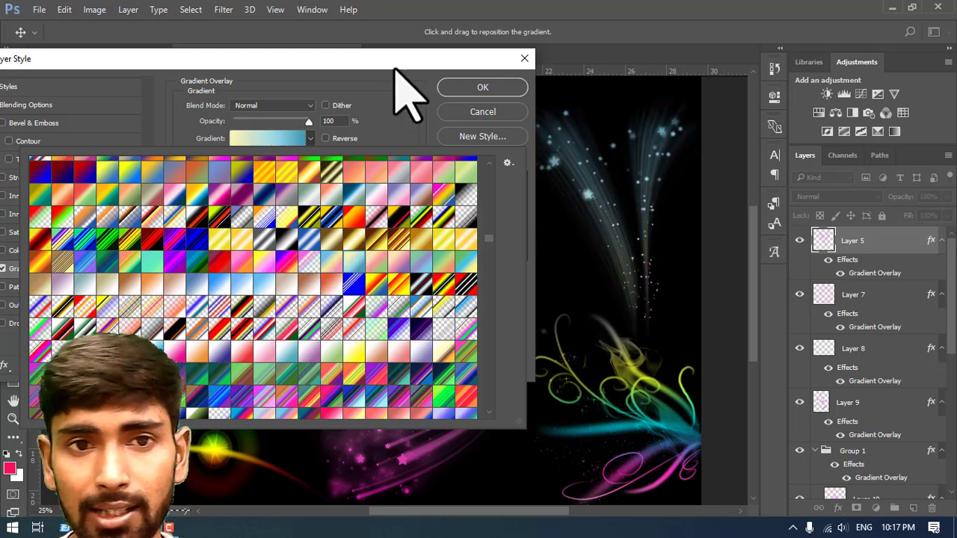
Step: Uncover more of the canvas and try white-to-pink, multicolour striped and mauve-to-white gradients on Layer 5's overlay
drag(400, 60, 347, 59)
click(257, 137)
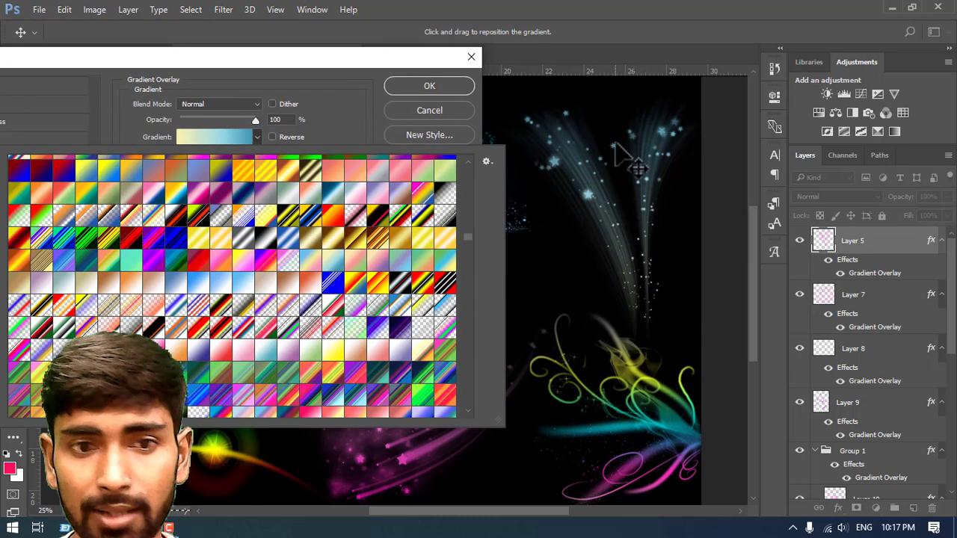
click(155, 348)
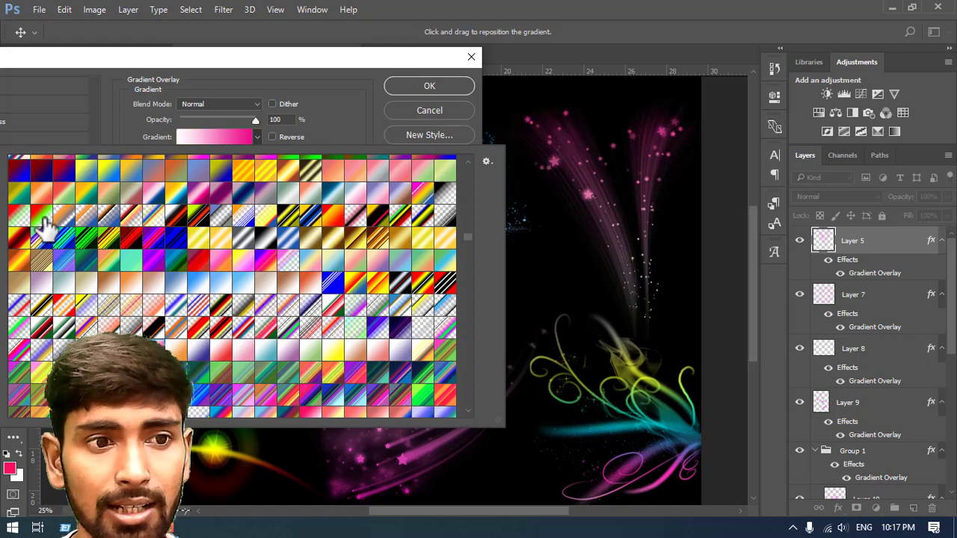
click(43, 216)
click(45, 196)
click(45, 238)
click(49, 283)
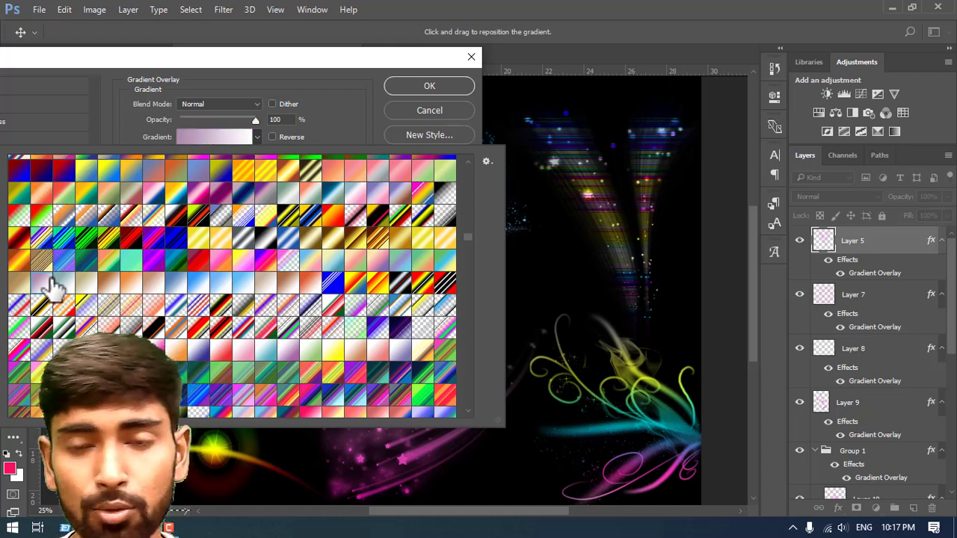
Step: Try magenta, violet-blue and striped purple-to-coral gradients on Layer 5's overlay
click(87, 305)
scroll(109, 320, down, 1)
click(109, 349)
click(108, 371)
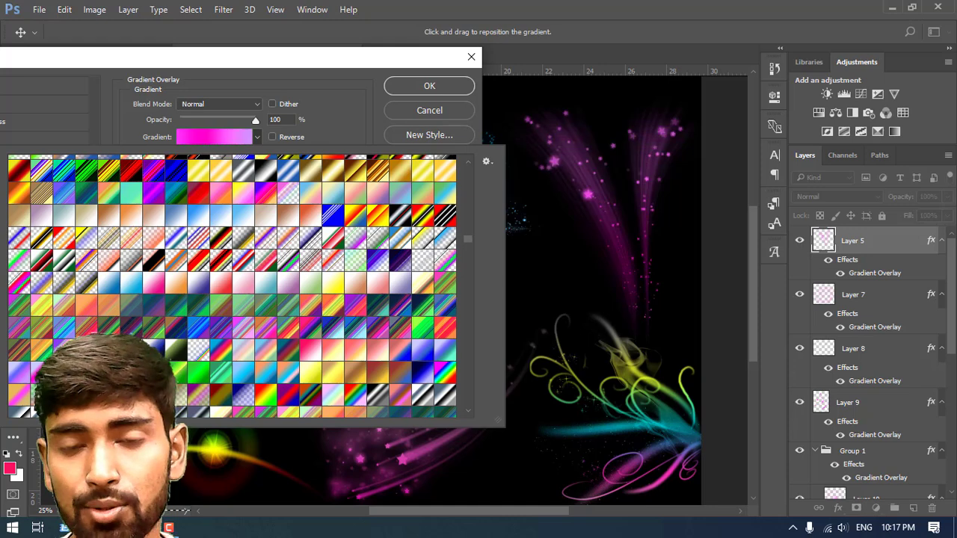
click(22, 375)
scroll(206, 362, down, 1)
click(153, 384)
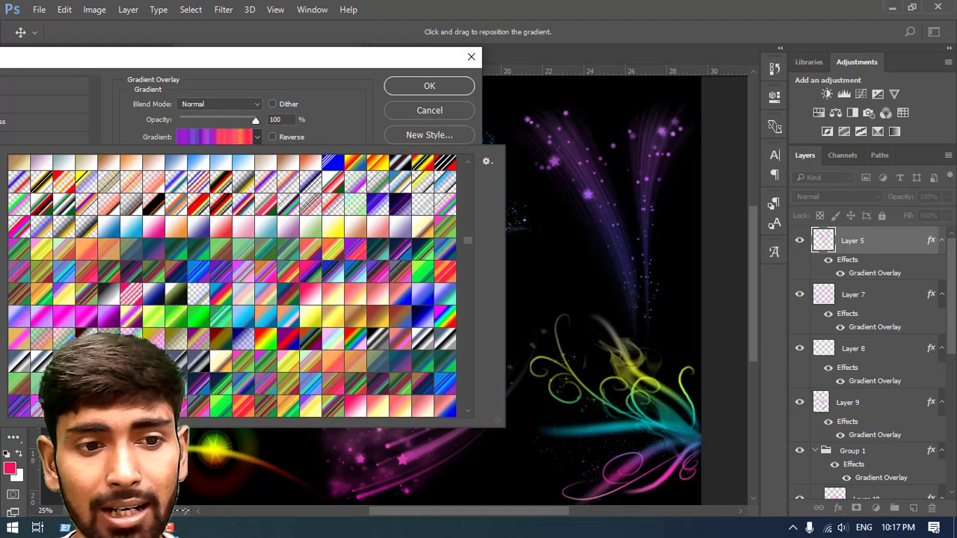
scroll(200, 377, down, 1)
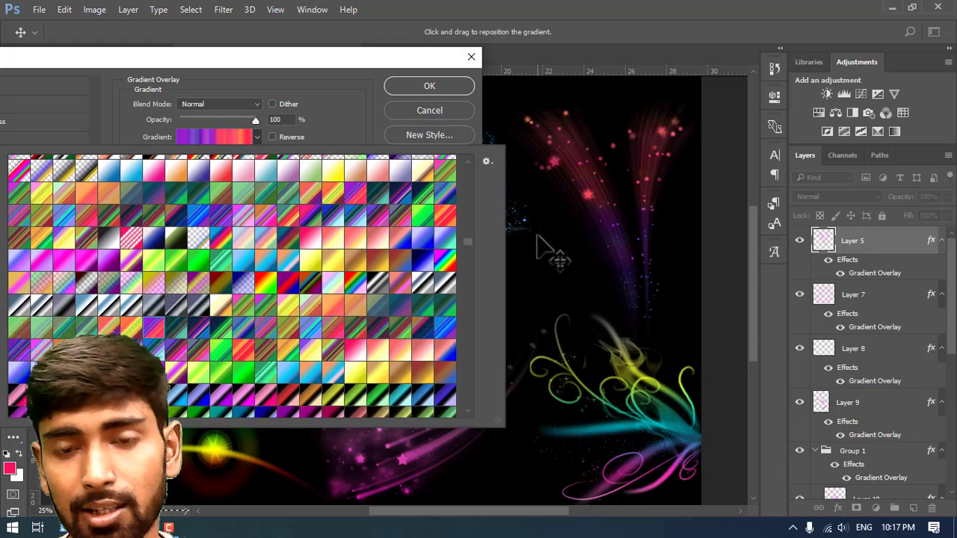
Step: Try teal-black-white, green-white, red-white striped and purple-white gradients on Layer 5's overlay
click(303, 381)
click(275, 377)
scroll(288, 377, down, 1)
click(260, 389)
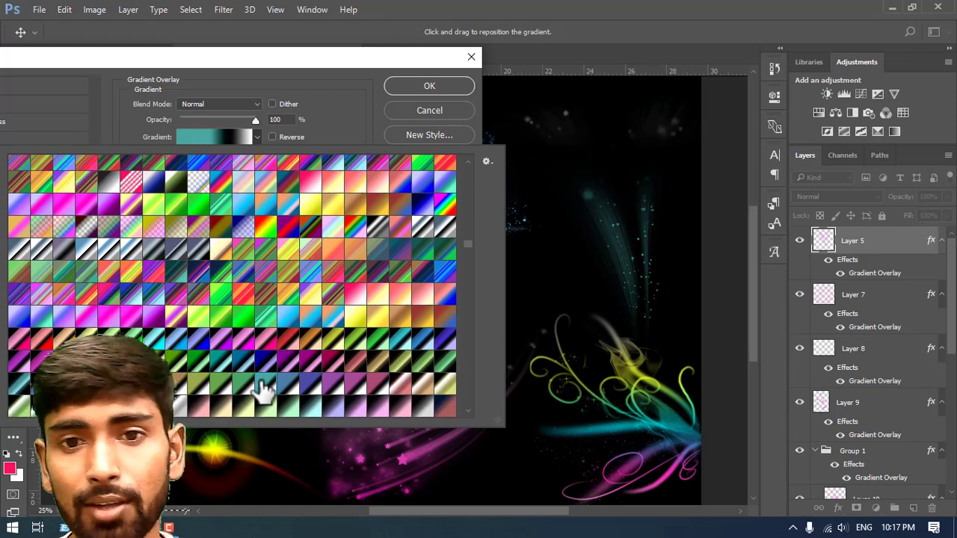
scroll(321, 364, down, 1)
click(392, 363)
click(313, 364)
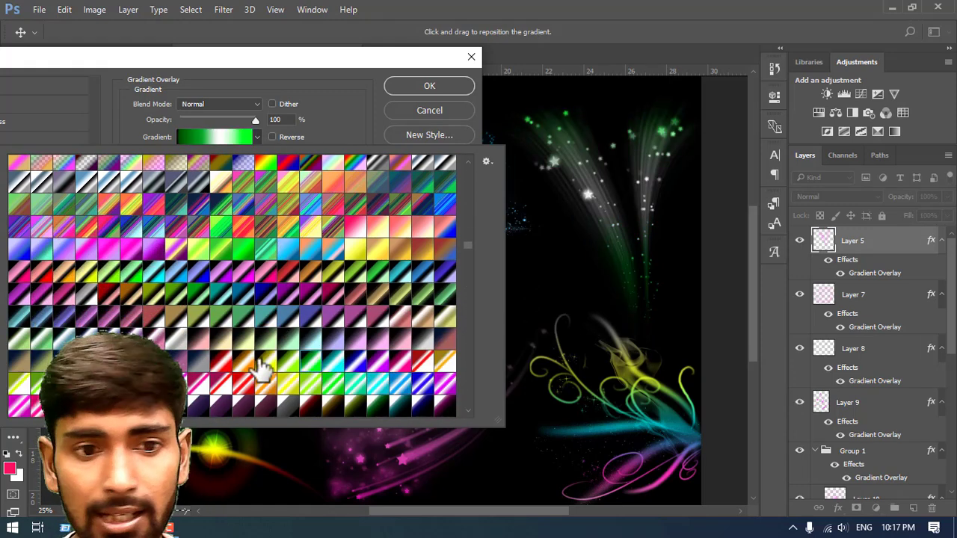
click(233, 386)
click(245, 388)
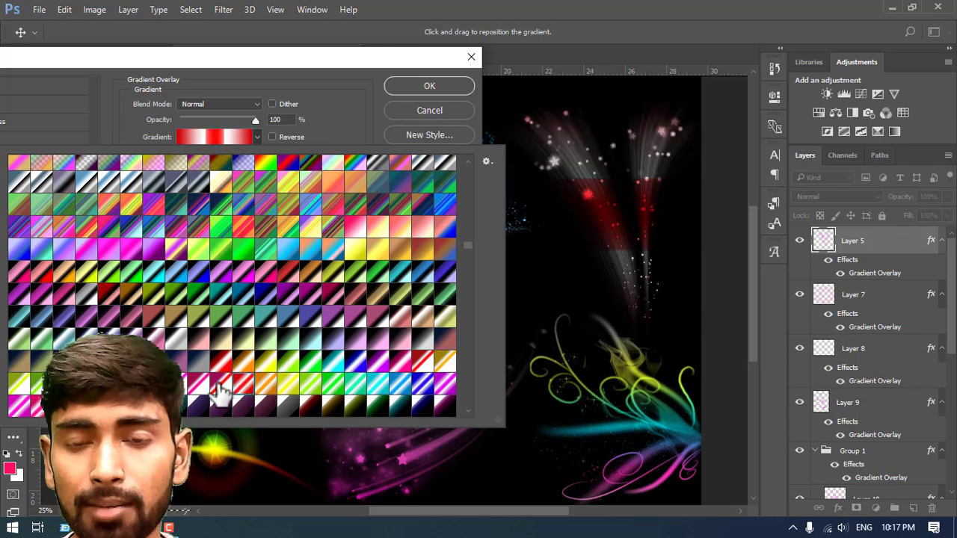
click(223, 388)
Step: Try bright green, yellow-violet, magenta and salmon-to-cream gradients on Layer 5's overlay
scroll(245, 314, up, 5)
click(201, 239)
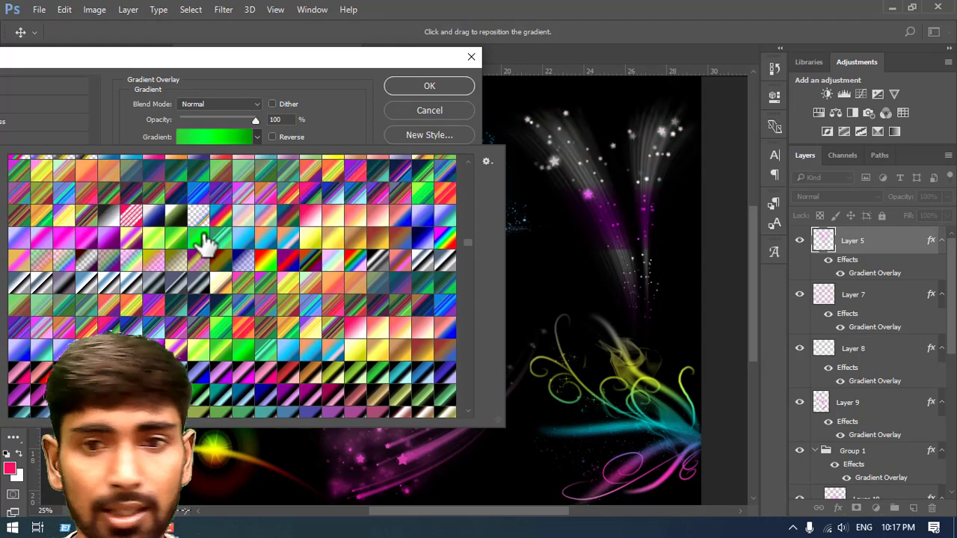
click(218, 239)
click(133, 238)
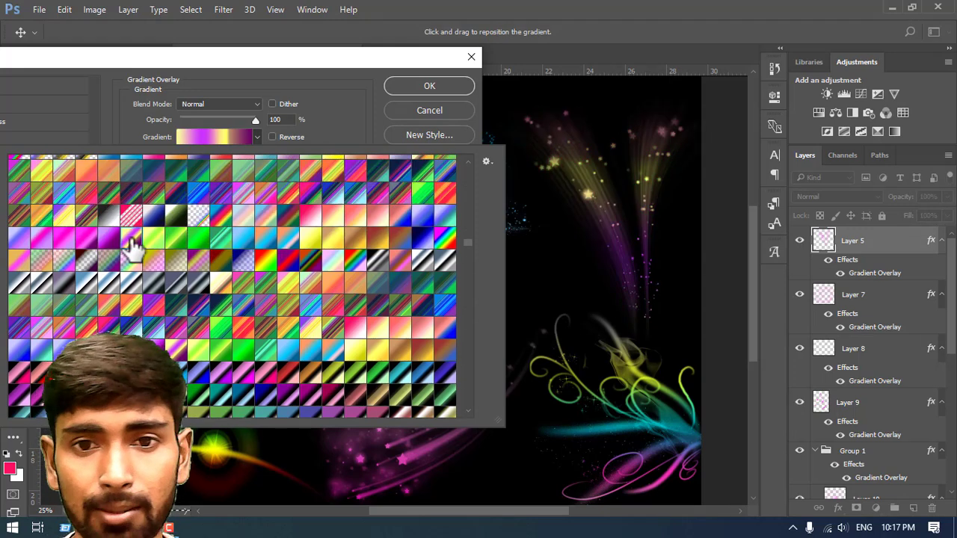
click(89, 239)
click(66, 238)
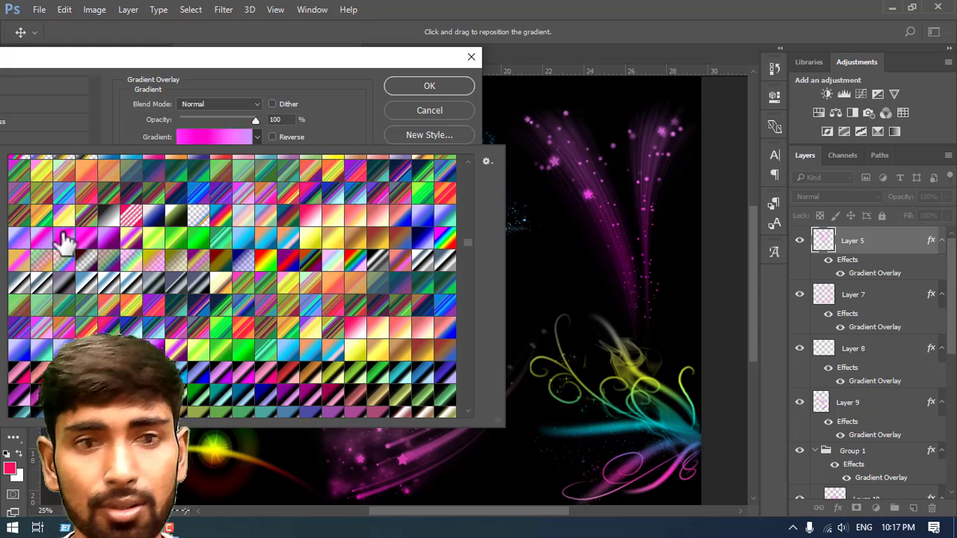
click(369, 214)
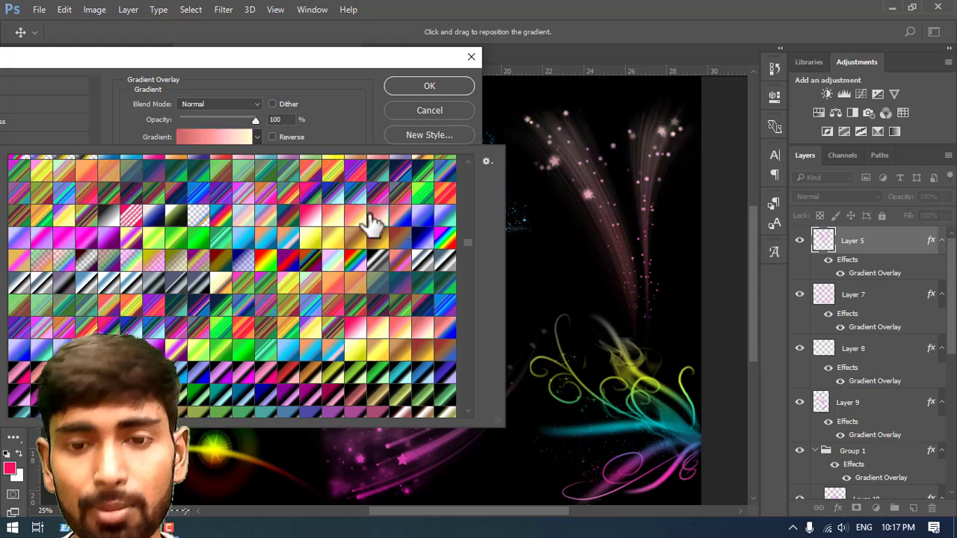
Step: Compare the striped blue gradient, and apply the yellow-red-yellow-blue gradient as Layer 5's overlay
scroll(391, 309, up, 4)
click(295, 221)
click(342, 166)
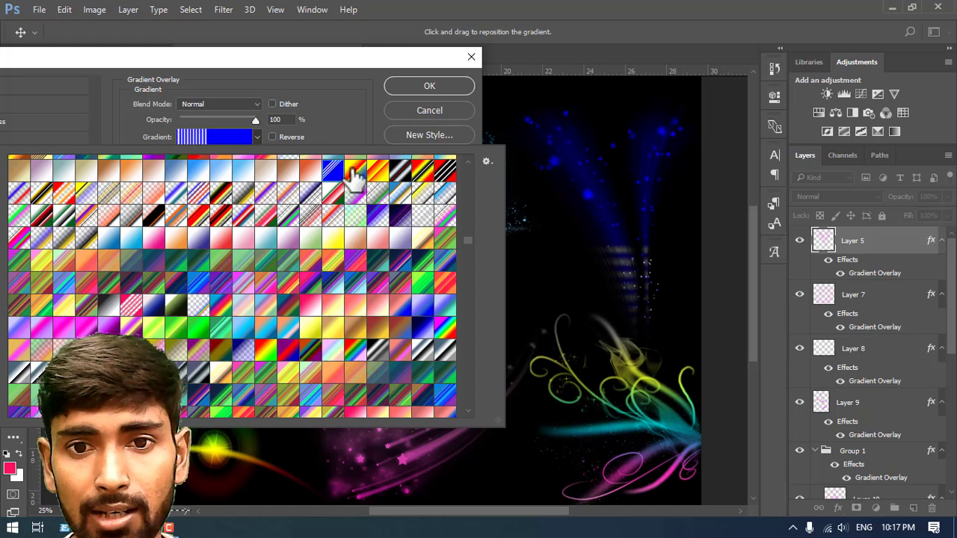
click(360, 171)
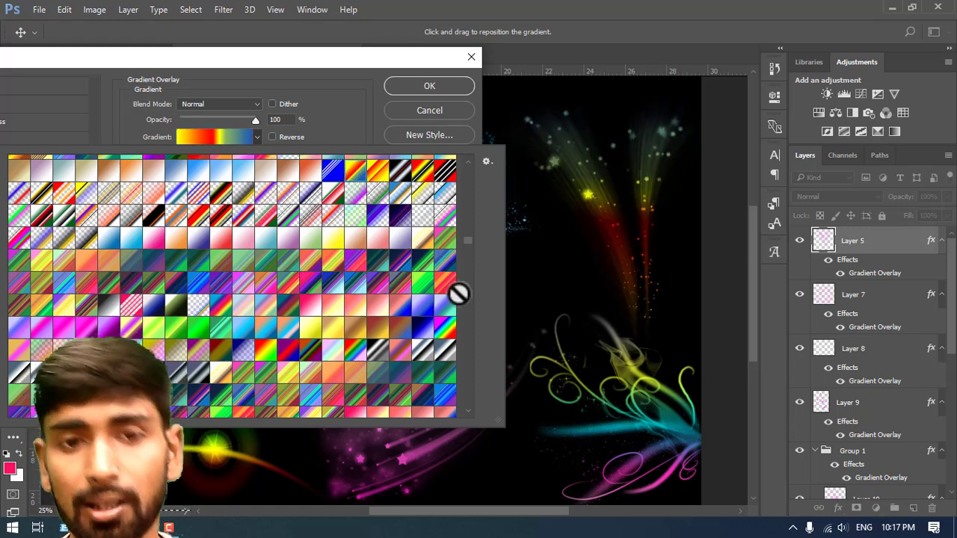
click(432, 97)
click(430, 88)
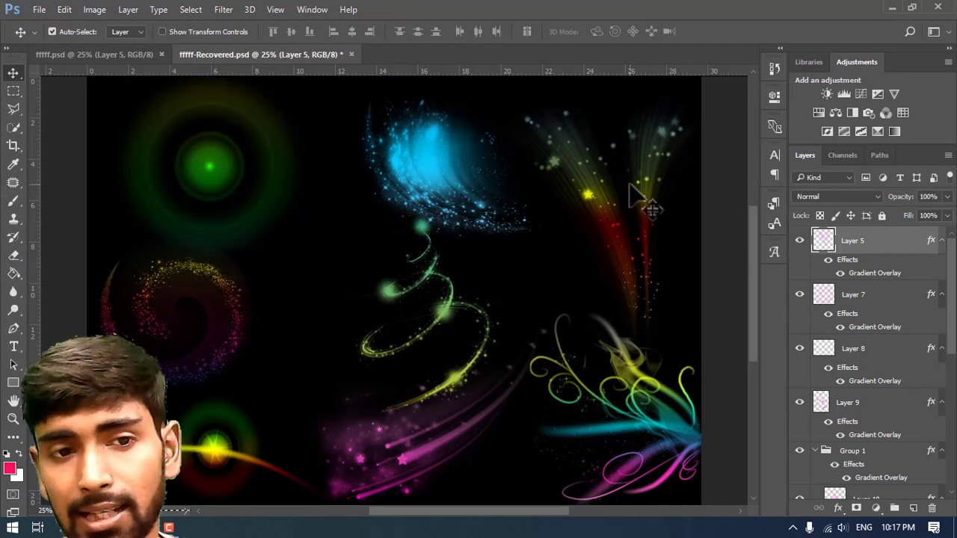